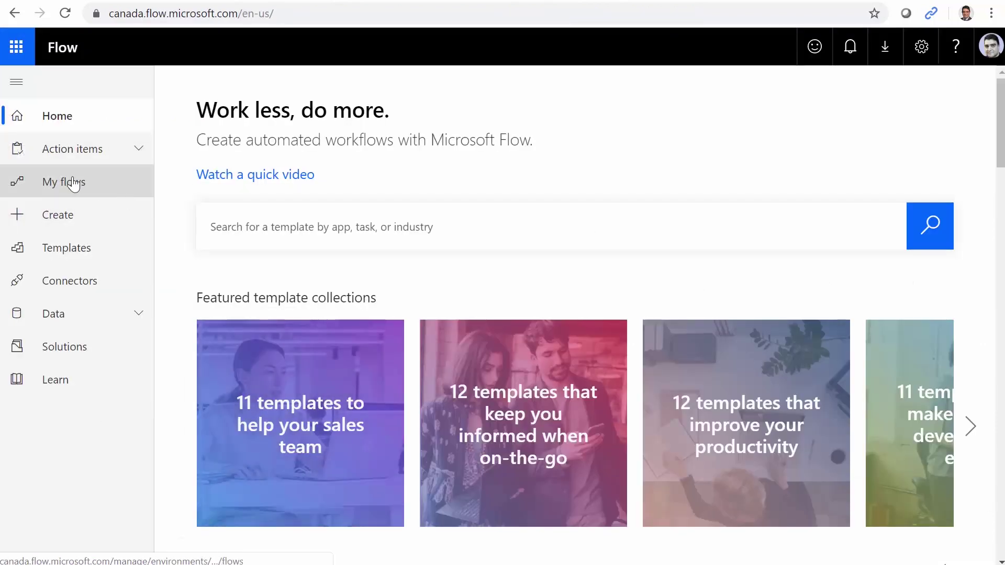
Create a blank instant flow named 'Update Product Count' with a manual trigger
{"action": "left_click", "coordinate": [93, 186]}
{"action": "left_click", "coordinate": [228, 84]}
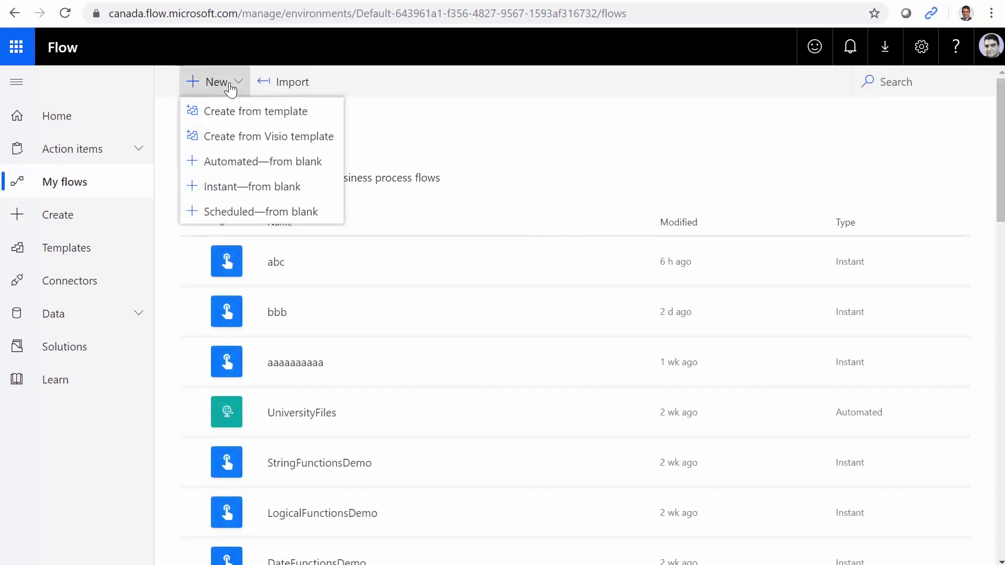
{"action": "left_click", "coordinate": [234, 189]}
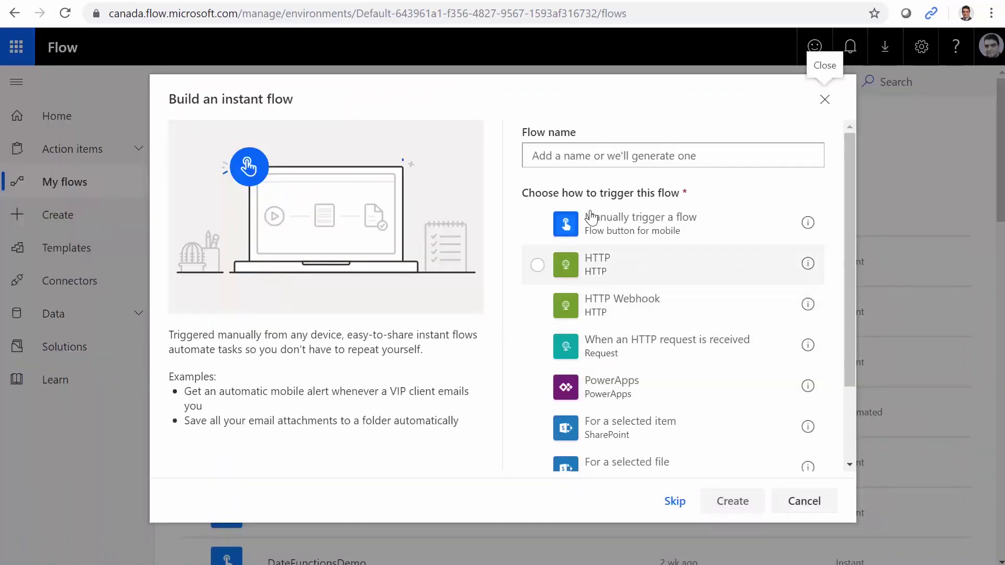
{"action": "left_click", "coordinate": [547, 159]}
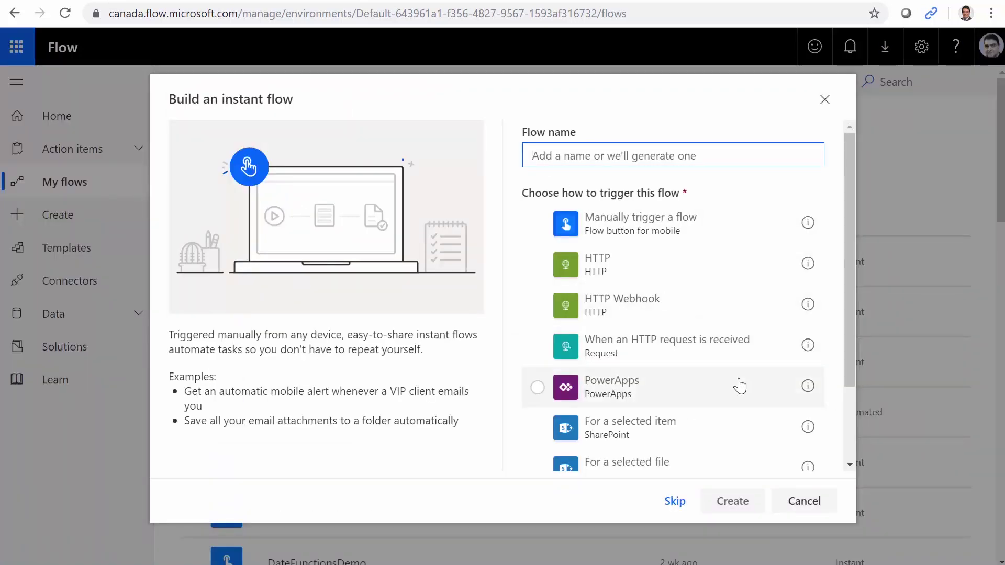
{"action": "type", "text": "Update Product"}
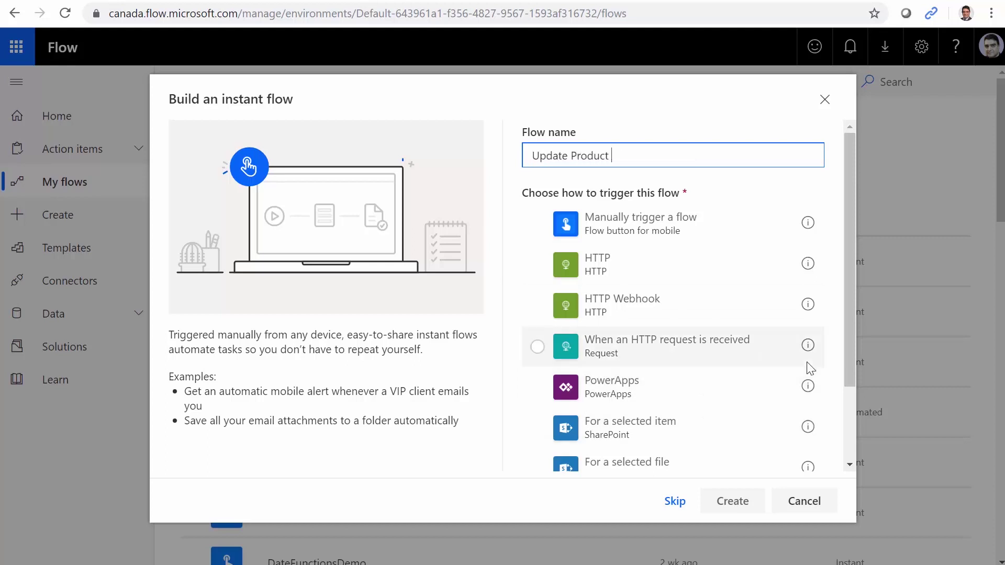
{"action": "type", "text": " Count"}
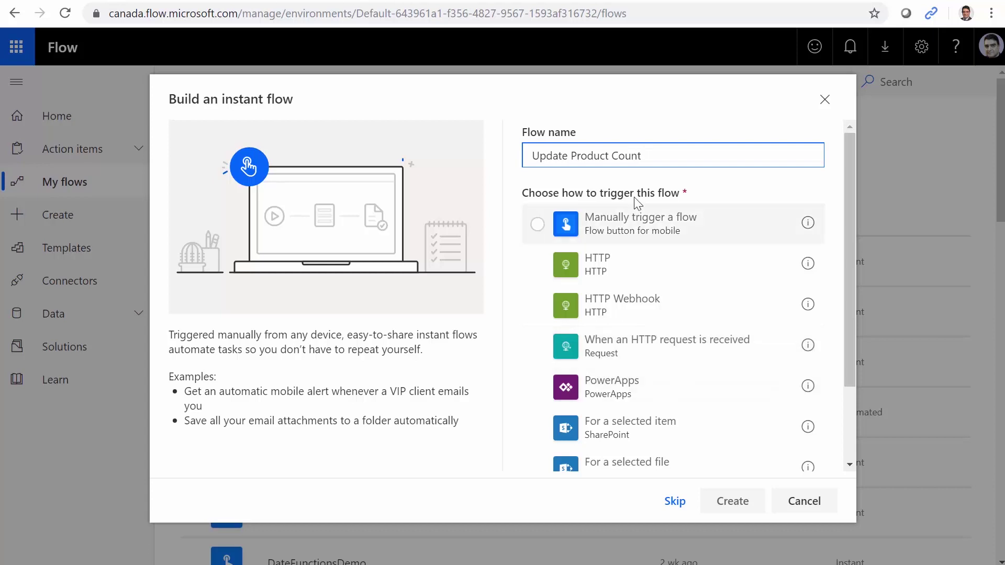
{"action": "left_click", "coordinate": [630, 233]}
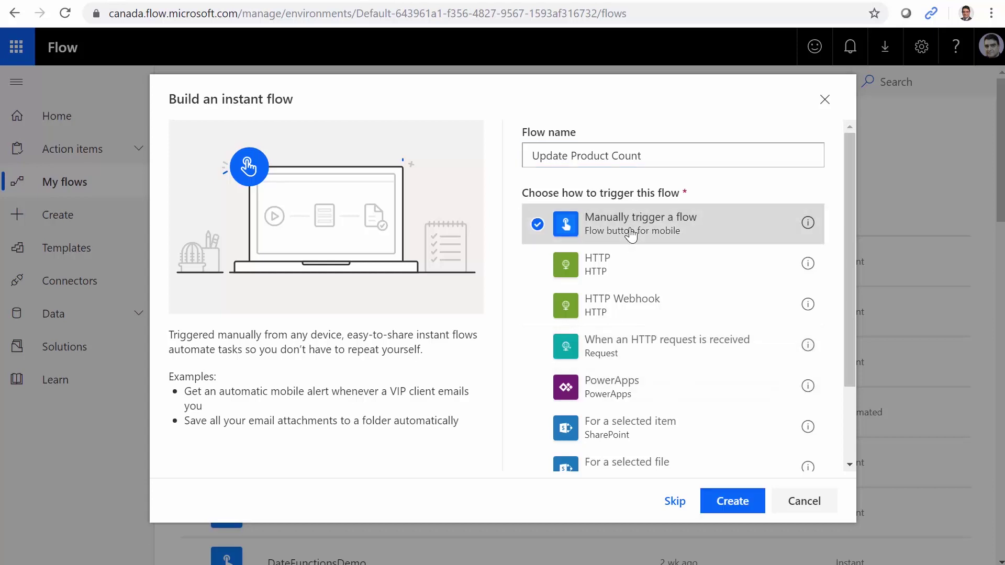
{"action": "left_click", "coordinate": [733, 502]}
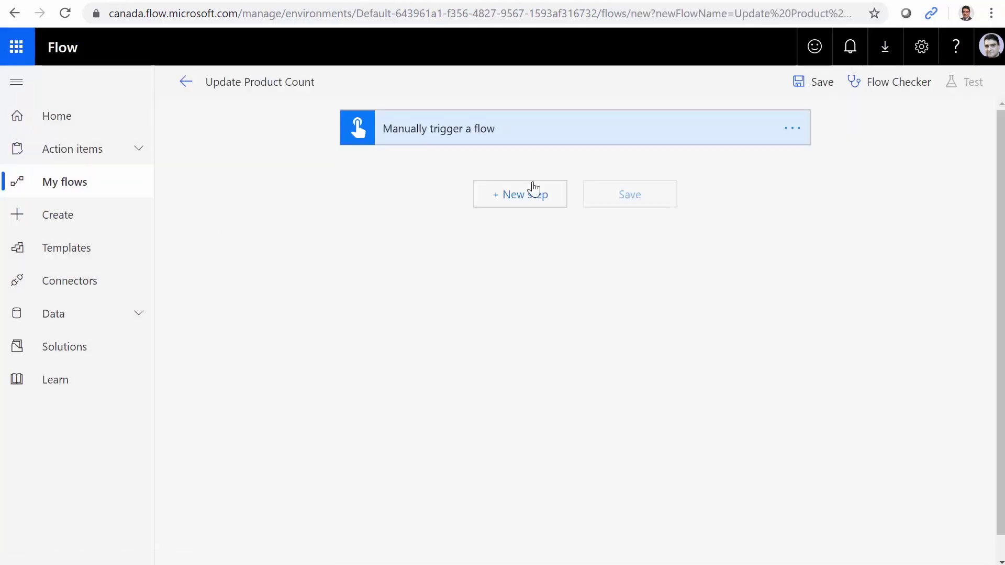
Add a Number input named Product ID to the manual trigger
{"action": "left_click", "coordinate": [523, 133]}
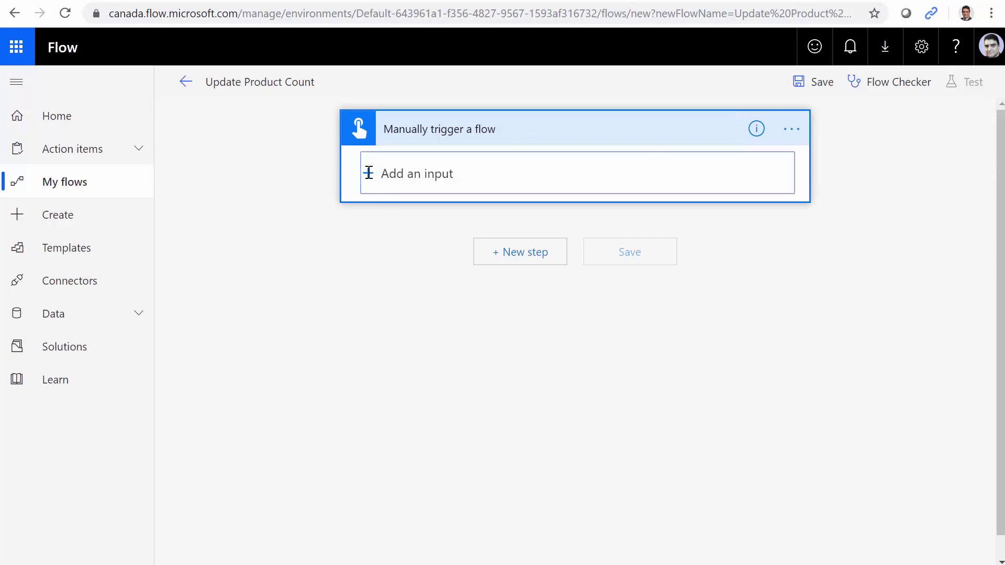
{"action": "left_click", "coordinate": [390, 191]}
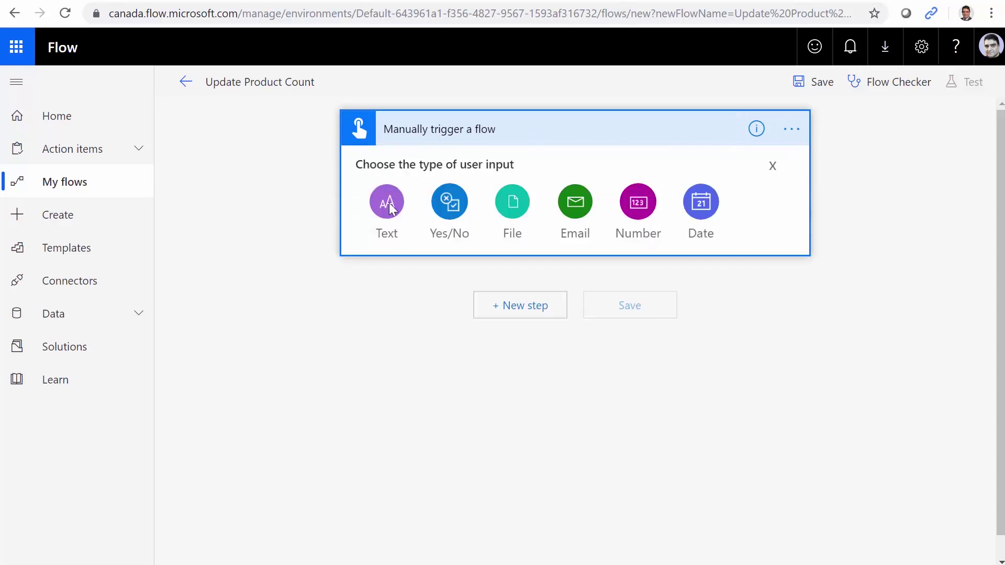
{"action": "left_click", "coordinate": [627, 200]}
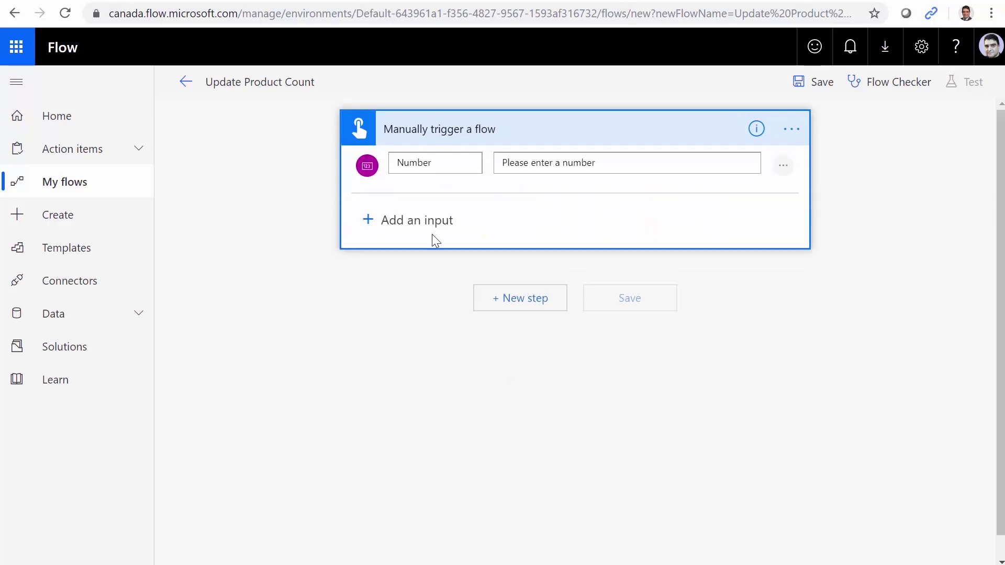
{"action": "double_click", "coordinate": [439, 169]}
{"action": "type", "text": "Product ID"}
Add a second Number input named Product Count and save the flow
{"action": "left_click", "coordinate": [374, 222]}
{"action": "left_click", "coordinate": [639, 261]}
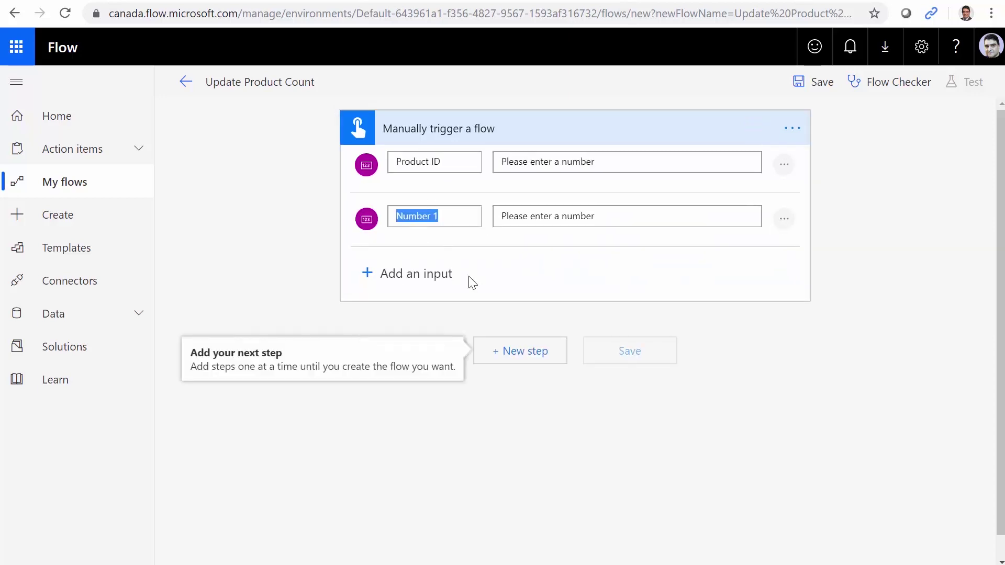
{"action": "type", "text": "Product"}
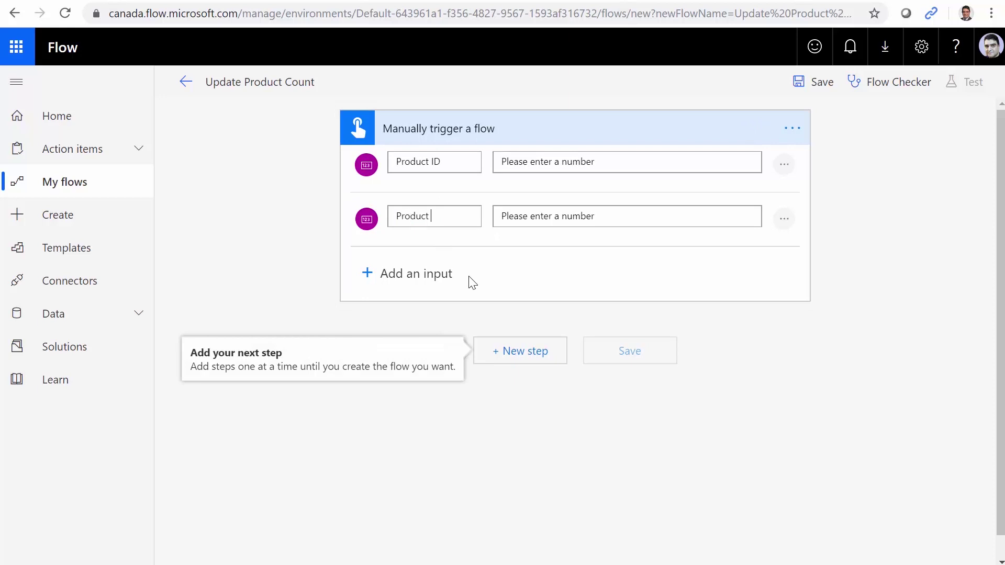
{"action": "type", "text": " Count"}
{"action": "left_click", "coordinate": [814, 82]}
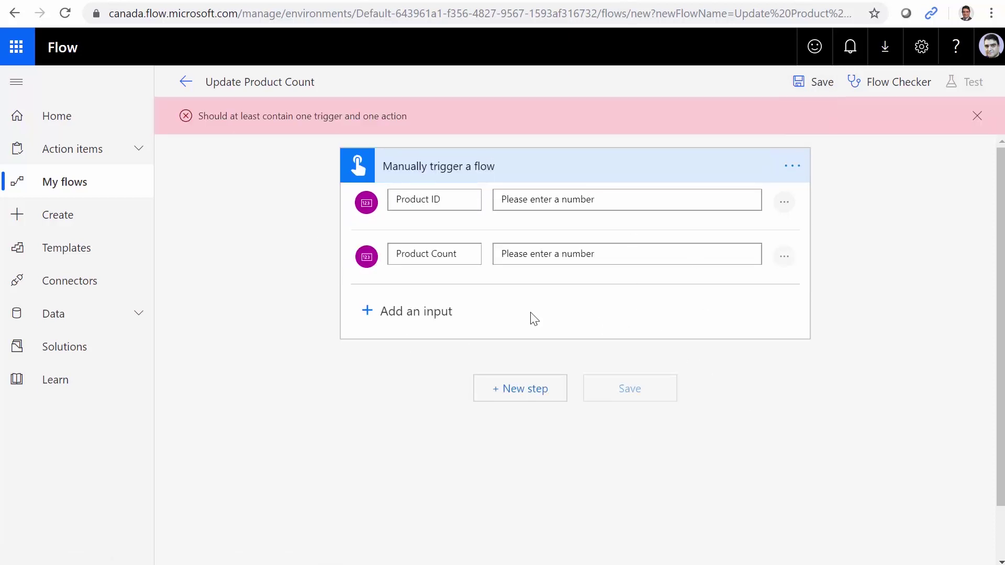
Add a SharePoint Update item action after the trigger
{"action": "left_click", "coordinate": [518, 390]}
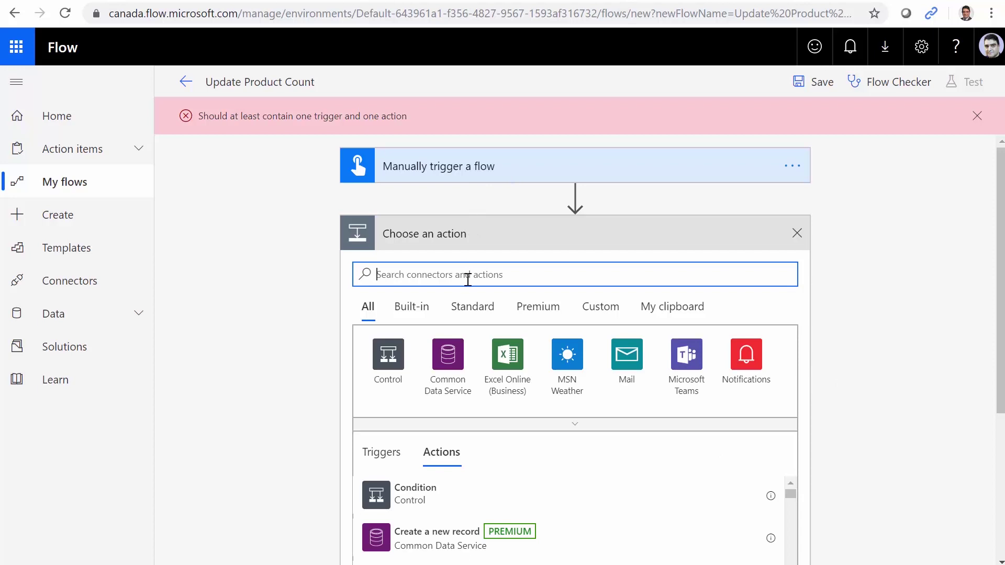
{"action": "type", "text": "SharePoint"}
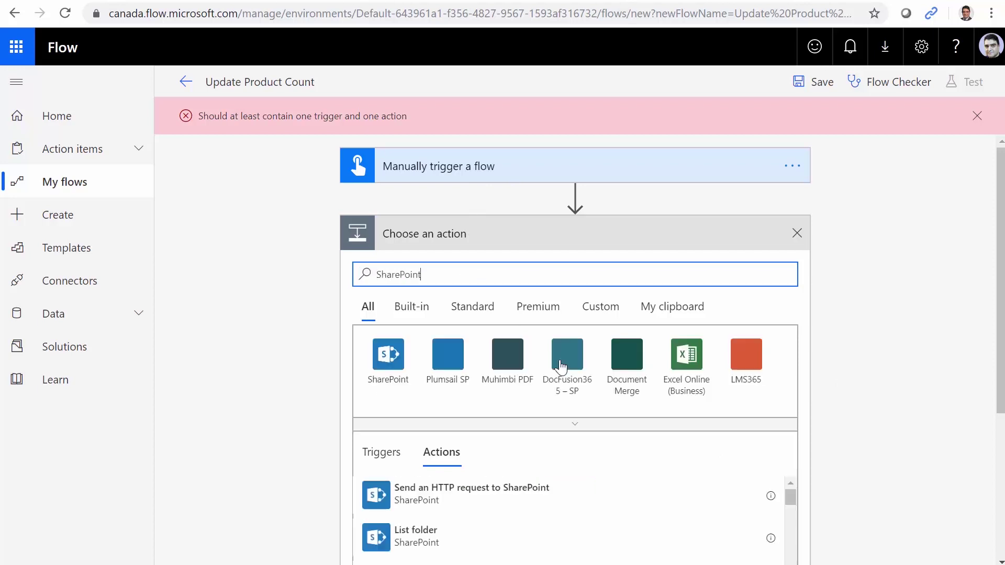
{"action": "left_click", "coordinate": [404, 357]}
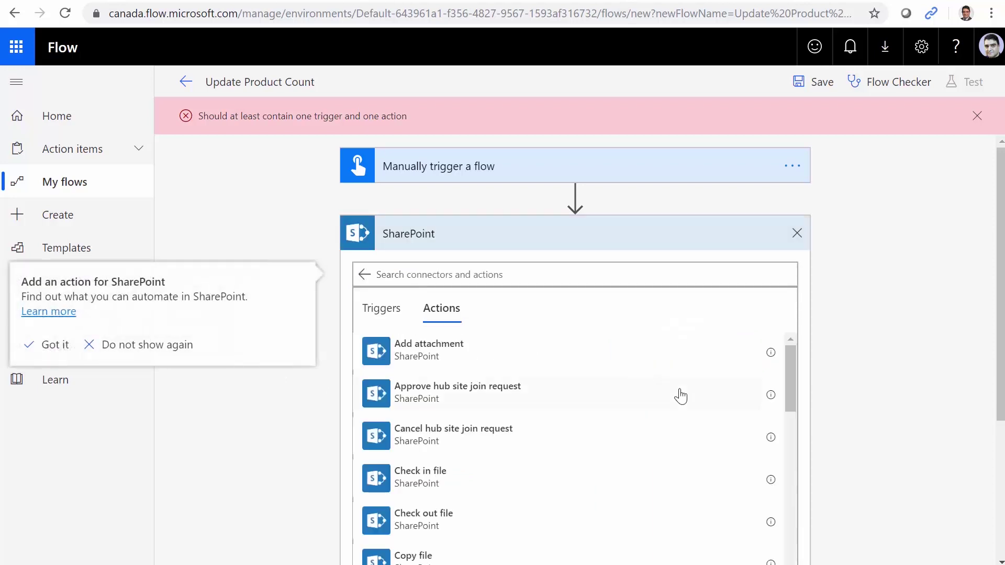
{"action": "type", "text": "Update"}
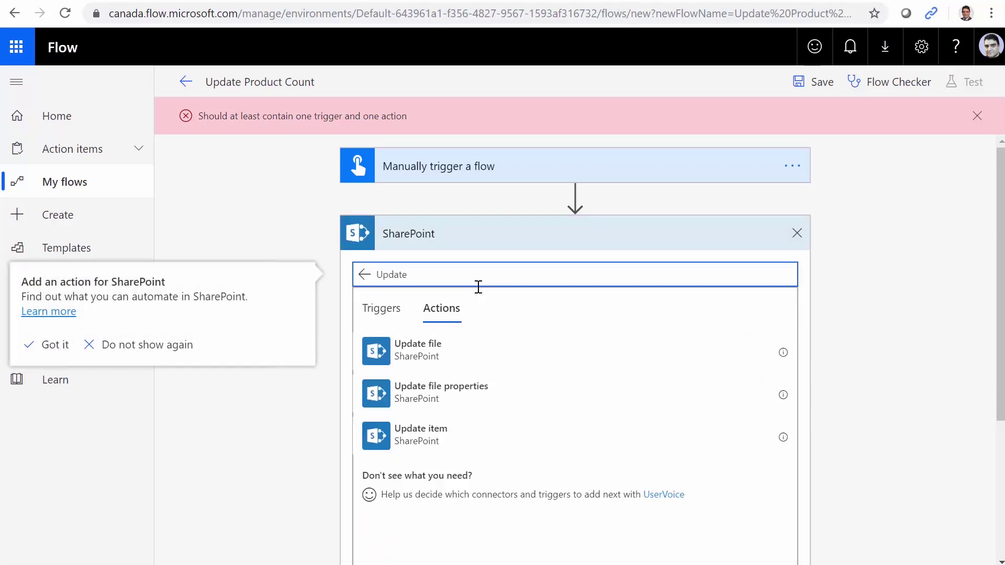
{"action": "left_click", "coordinate": [456, 437]}
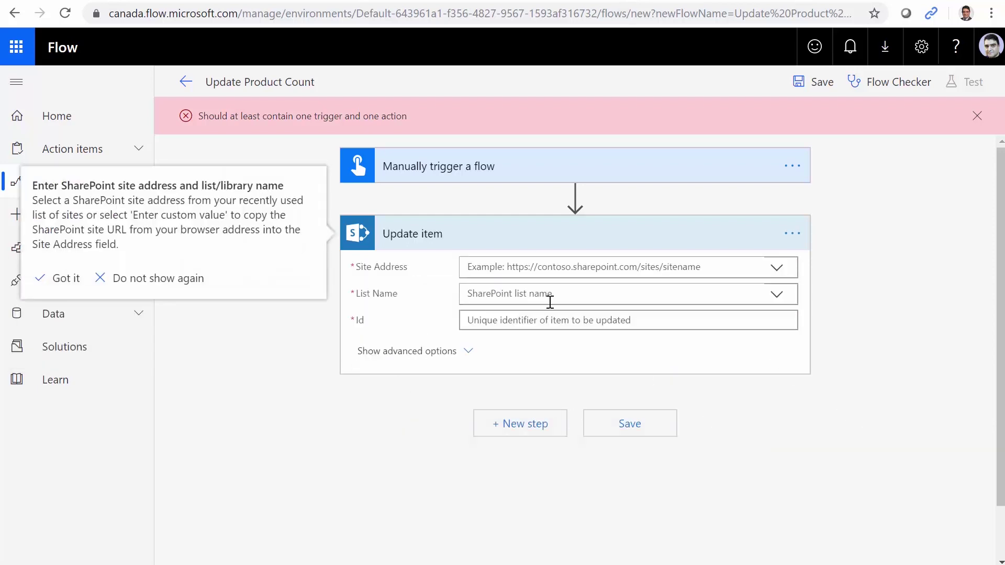
Point the Update item action at the Flow Course site and the Products list
{"action": "left_click", "coordinate": [776, 271]}
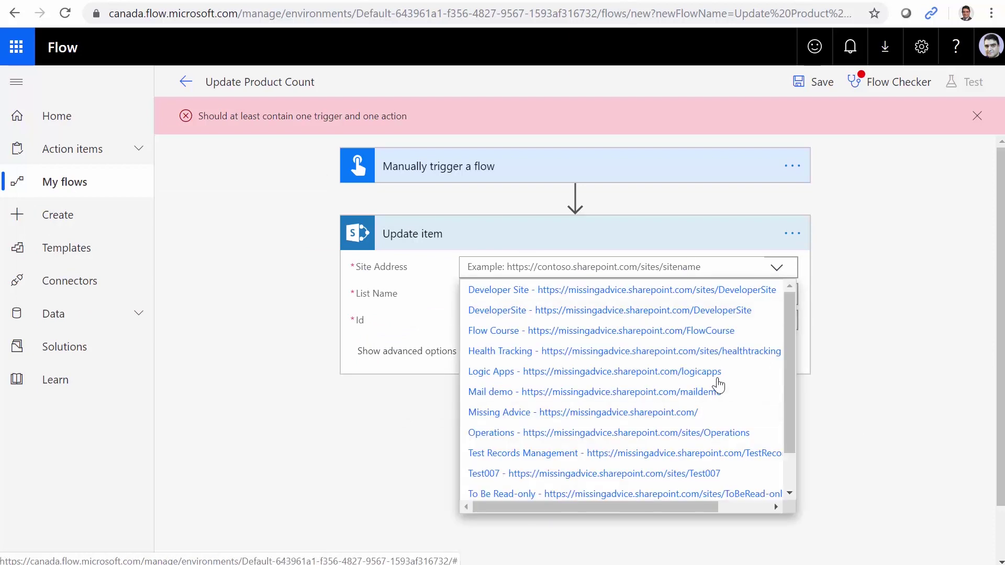
{"action": "left_click", "coordinate": [693, 331]}
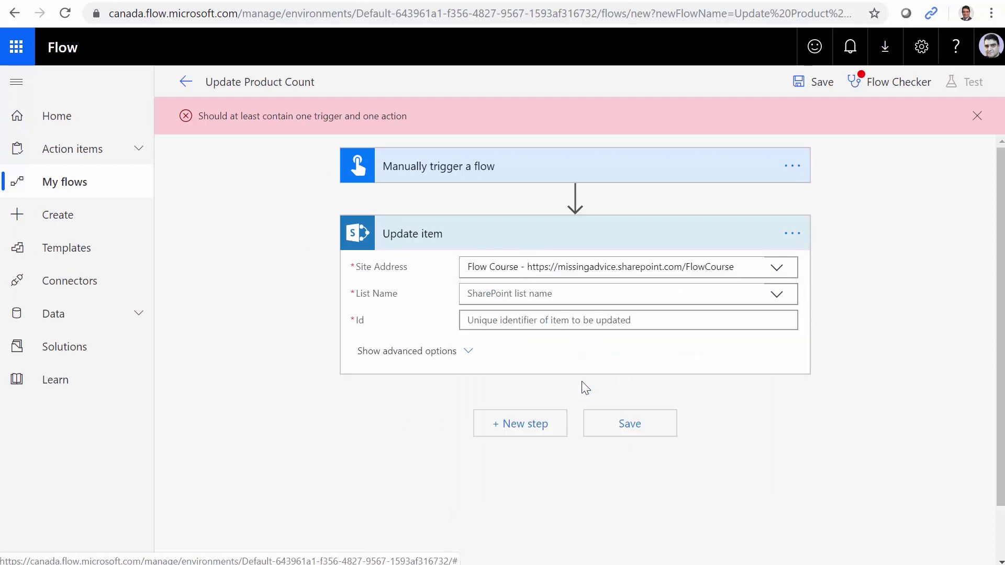
{"action": "left_click", "coordinate": [777, 296]}
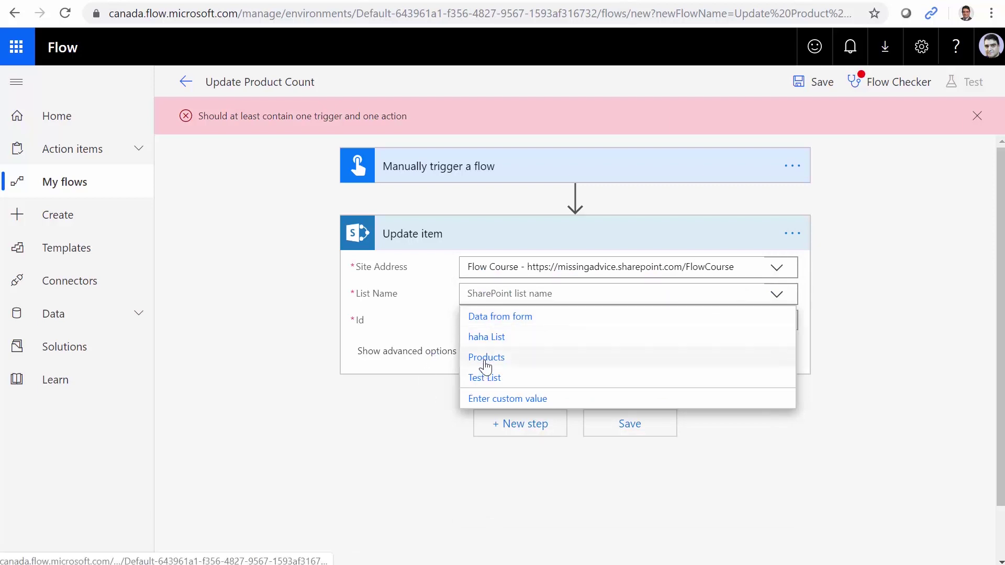
{"action": "left_click", "coordinate": [503, 357]}
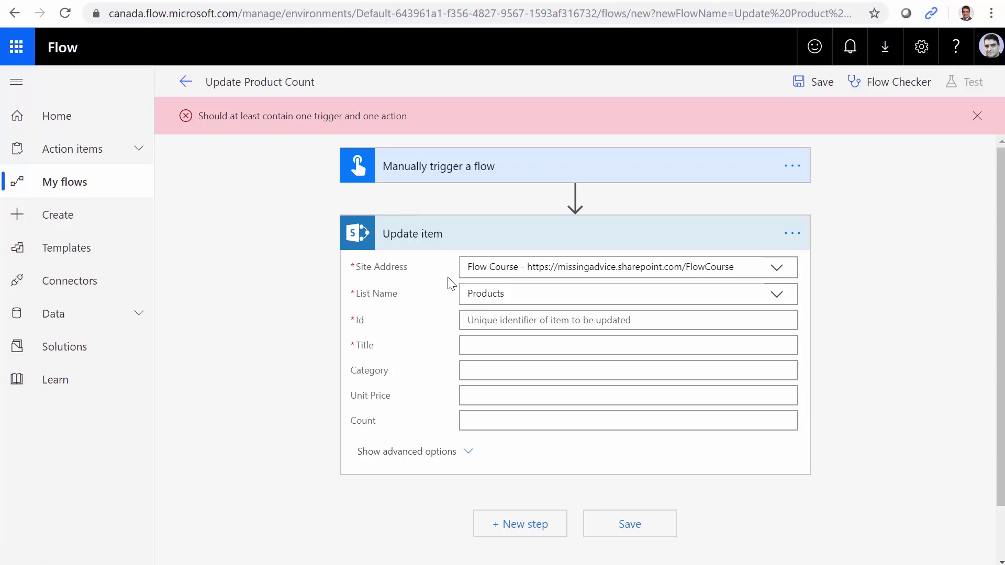
In the SharePoint REST docs, locate and highlight the 'Update list item' heading and its MERGE example
{"action": "key", "text": "ctrl+Tab"}
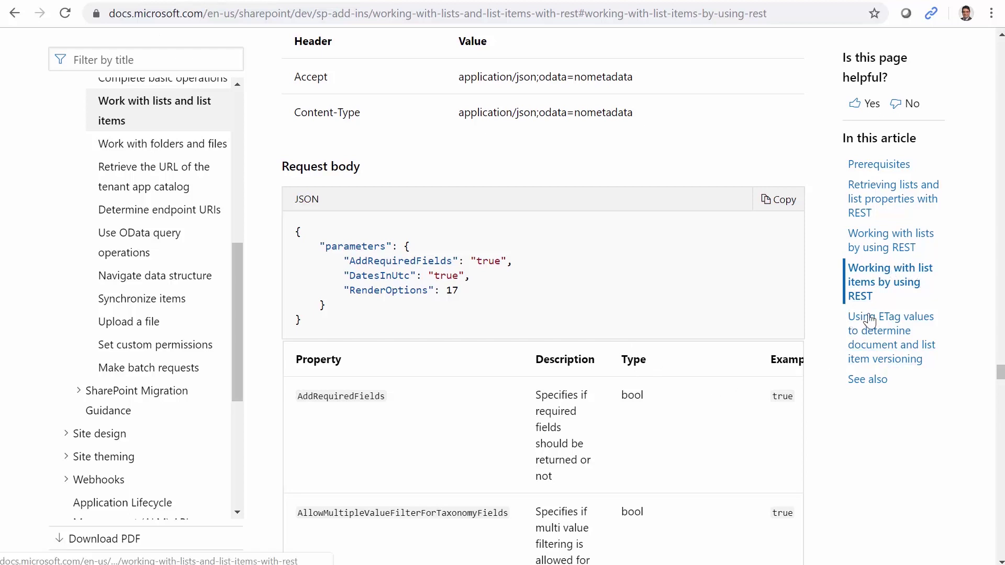
{"action": "scroll", "coordinate": [685, 415], "scroll_direction": "down", "scroll_amount": 15}
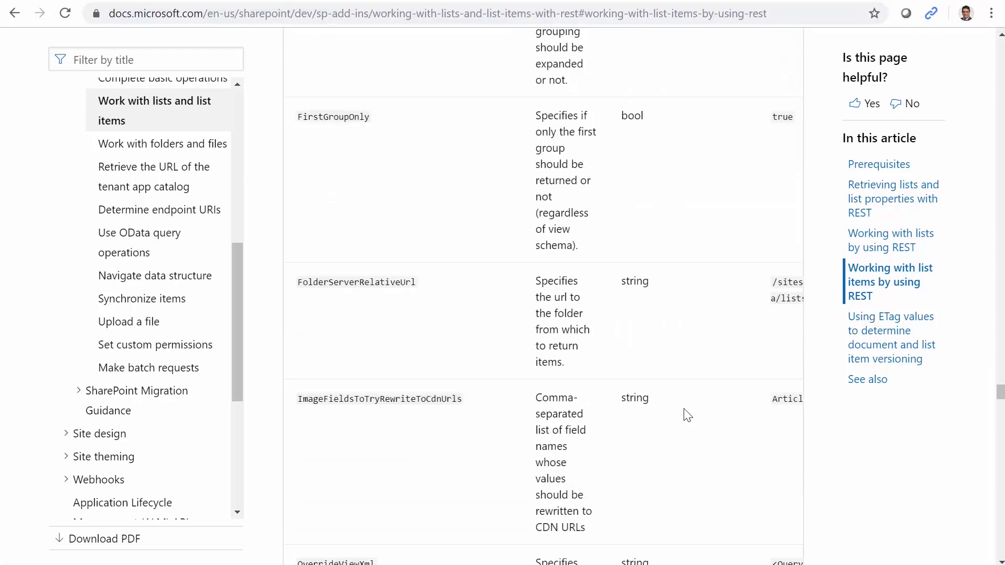
{"action": "scroll", "coordinate": [684, 415], "scroll_direction": "down", "scroll_amount": 15}
{"action": "scroll", "coordinate": [675, 408], "scroll_direction": "up", "scroll_amount": 12}
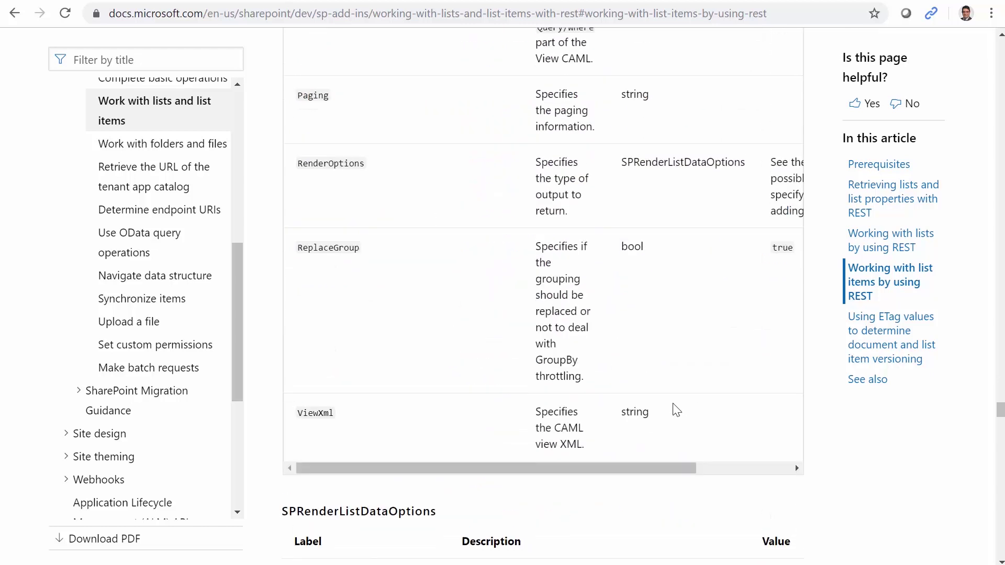
{"action": "scroll", "coordinate": [530, 358], "scroll_direction": "down", "scroll_amount": 10}
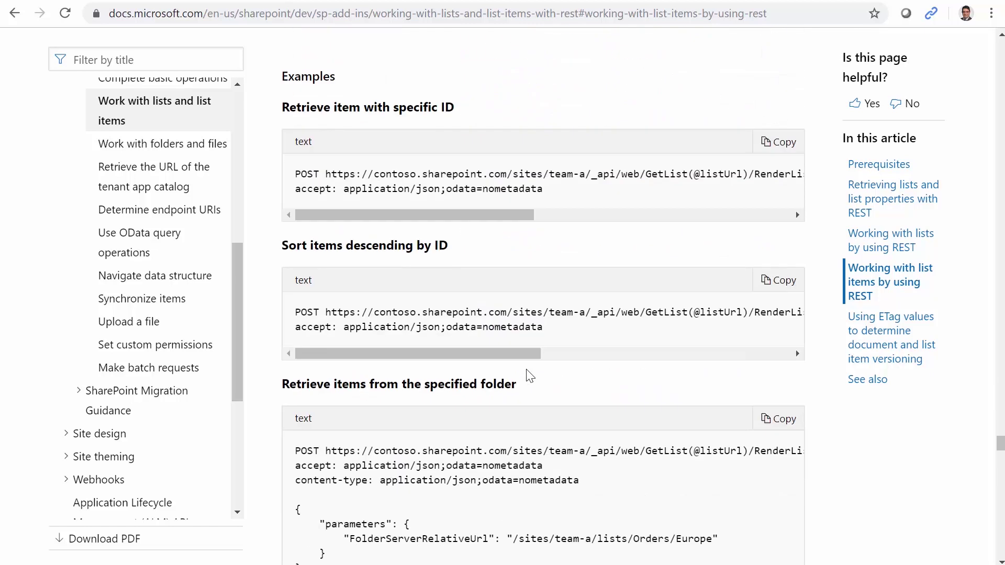
{"action": "scroll", "coordinate": [581, 250], "scroll_direction": "down", "scroll_amount": 8}
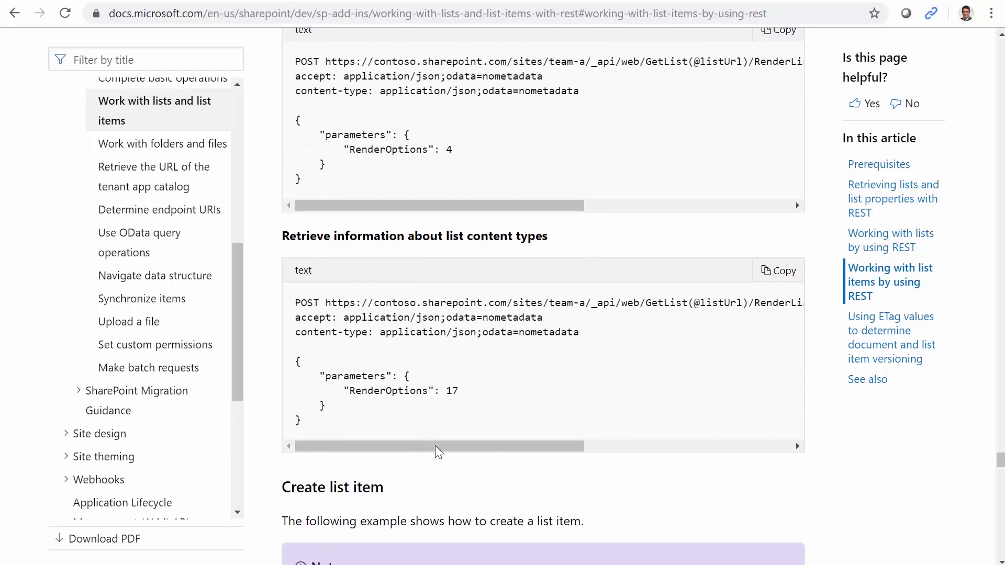
{"action": "scroll", "coordinate": [439, 452], "scroll_direction": "down", "scroll_amount": 11}
{"action": "scroll", "coordinate": [466, 374], "scroll_direction": "down", "scroll_amount": 7}
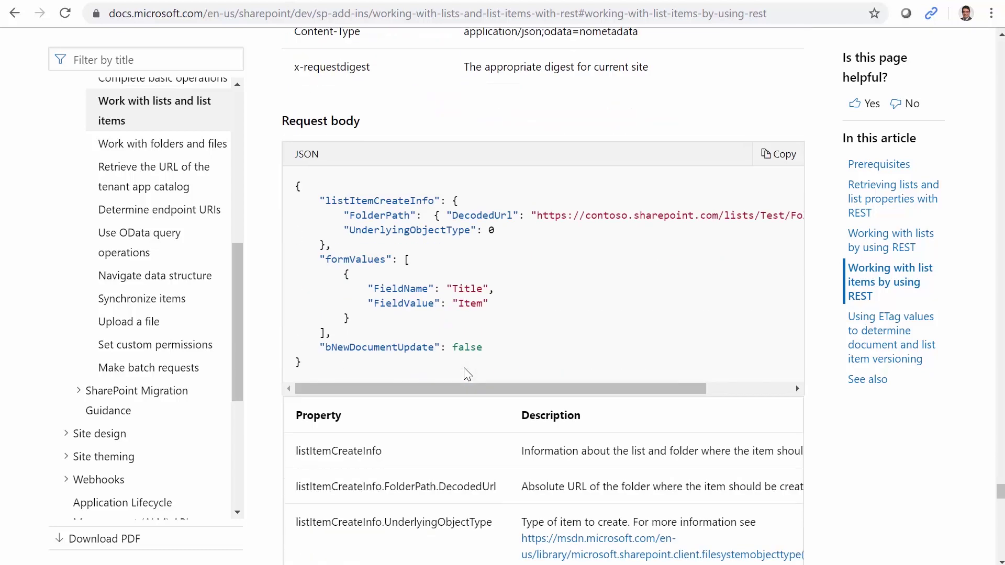
{"action": "scroll", "coordinate": [466, 374], "scroll_direction": "down", "scroll_amount": 8}
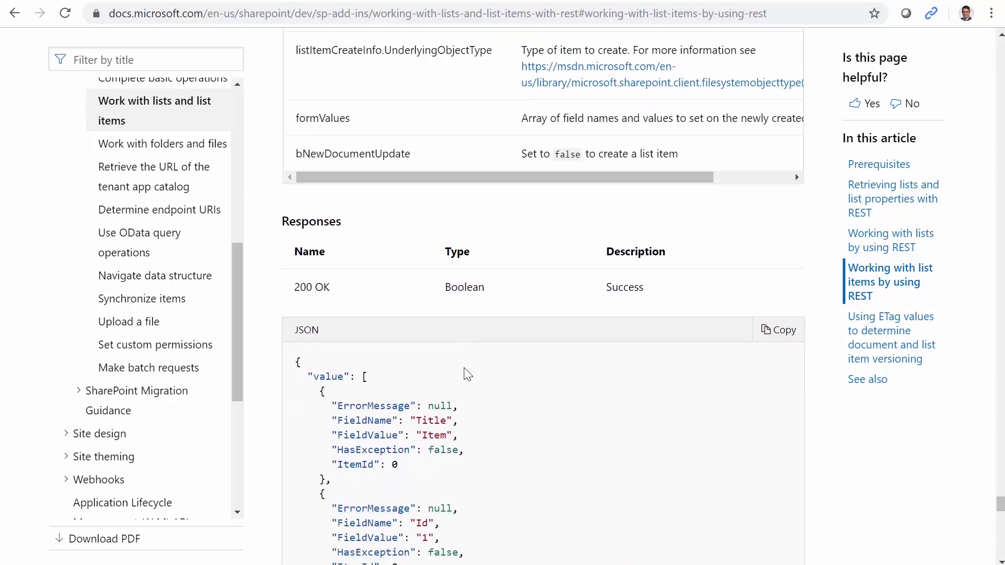
{"action": "scroll", "coordinate": [467, 374], "scroll_direction": "down", "scroll_amount": 10}
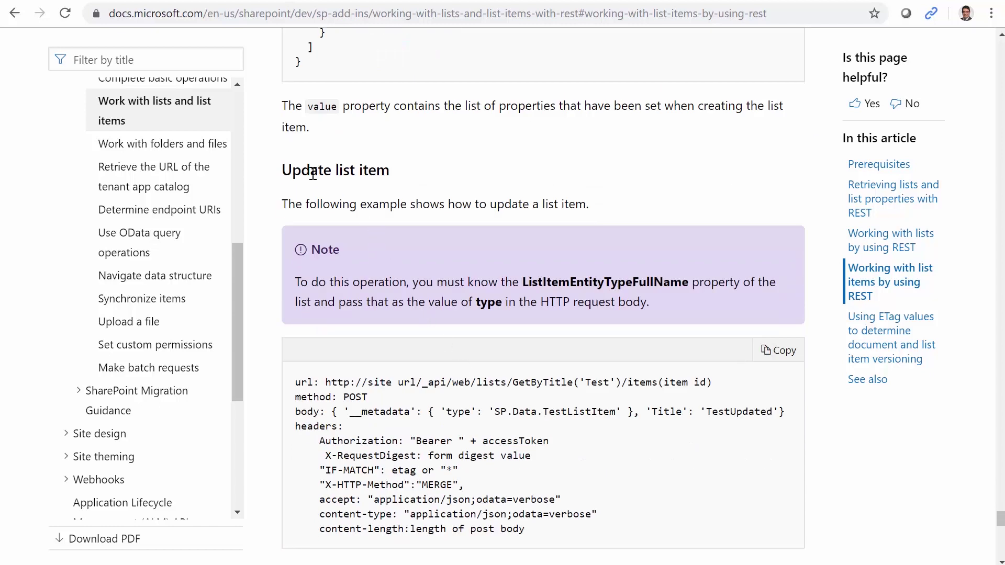
{"action": "left_click_drag", "start_coordinate": [287, 171], "coordinate": [390, 170]}
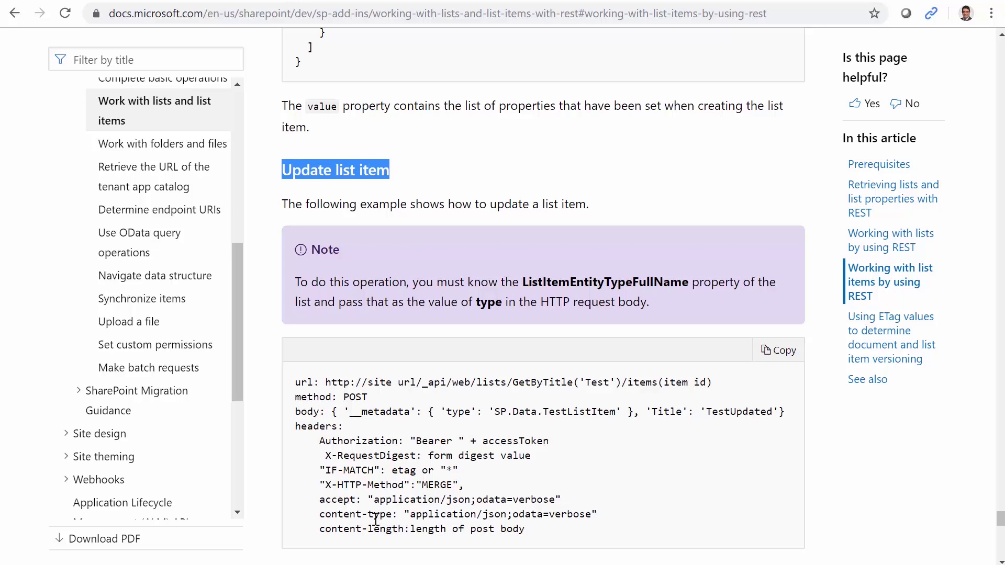
{"action": "scroll", "coordinate": [531, 498], "scroll_direction": "down", "scroll_amount": 3}
{"action": "scroll", "coordinate": [472, 424], "scroll_direction": "up", "scroll_amount": 2}
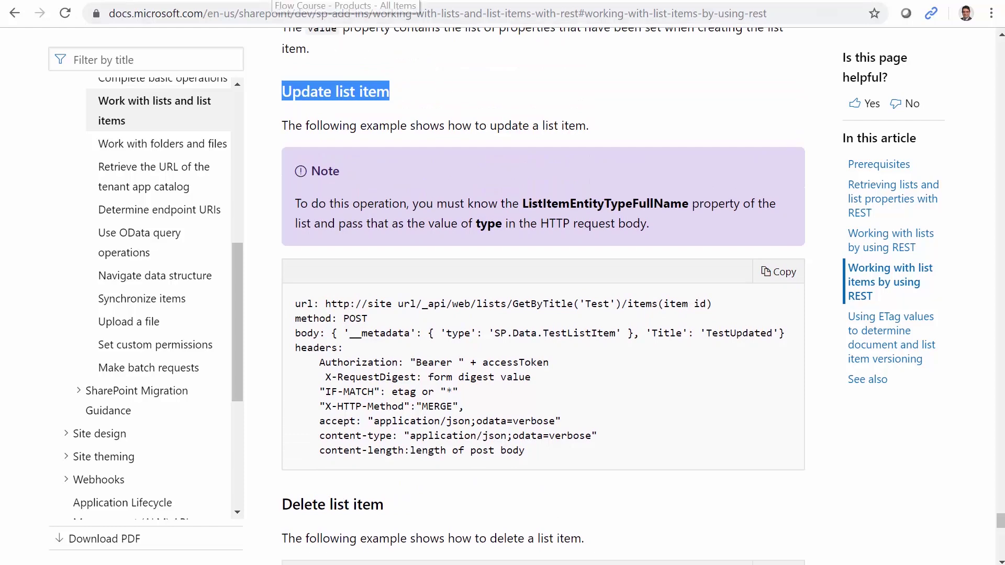
Delete the Update item step from the flow
{"action": "left_click", "coordinate": [426, 2]}
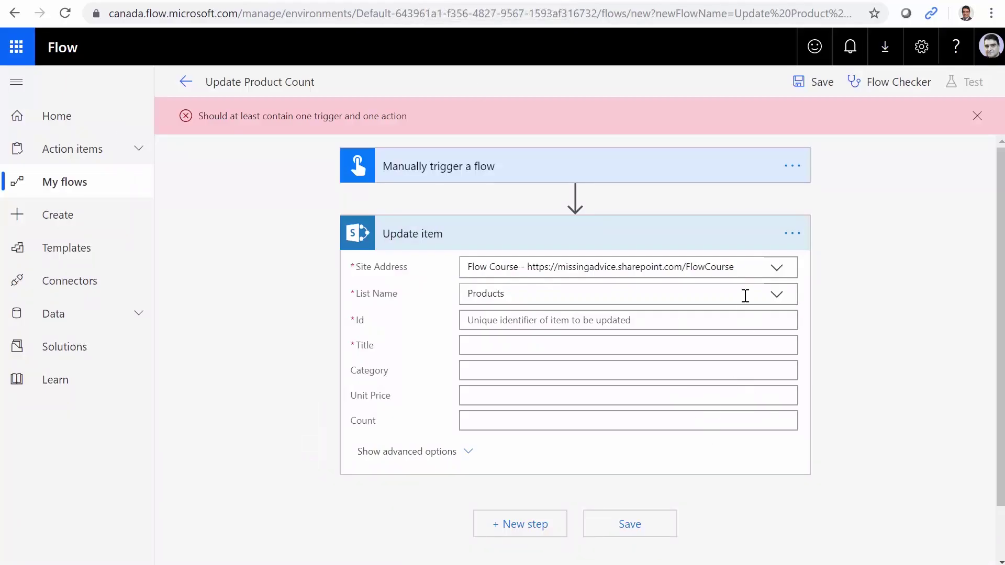
{"action": "left_click", "coordinate": [792, 234]}
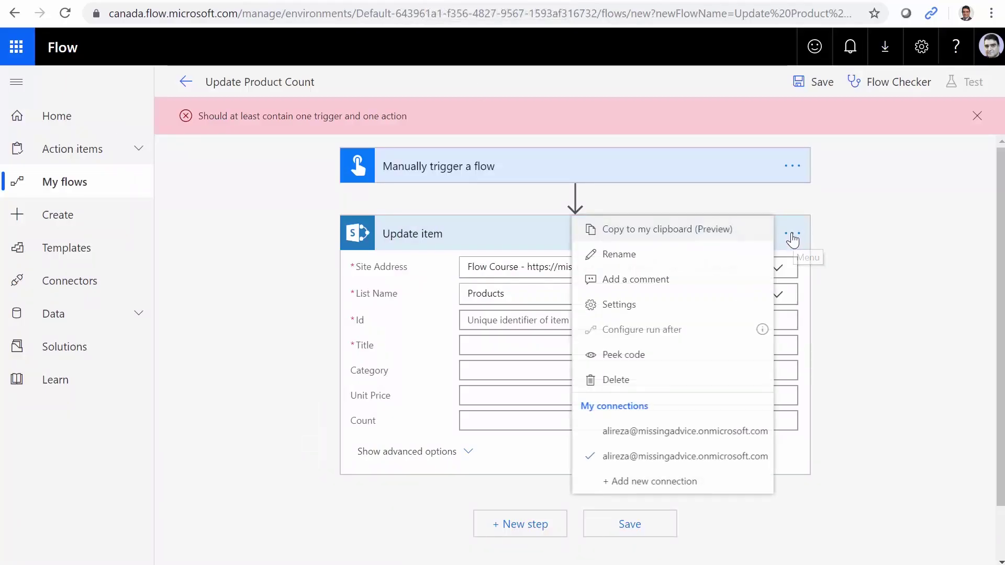
{"action": "left_click", "coordinate": [618, 379]}
{"action": "left_click", "coordinate": [511, 339]}
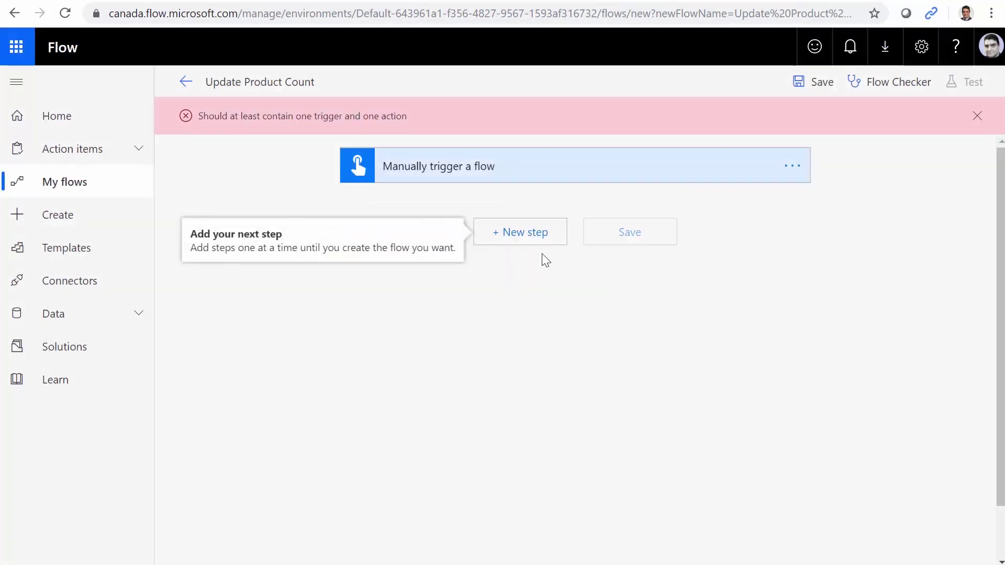
Add a 'Send an HTTP request to SharePoint' action addressed to the Flow Course site
{"action": "left_click", "coordinate": [526, 231]}
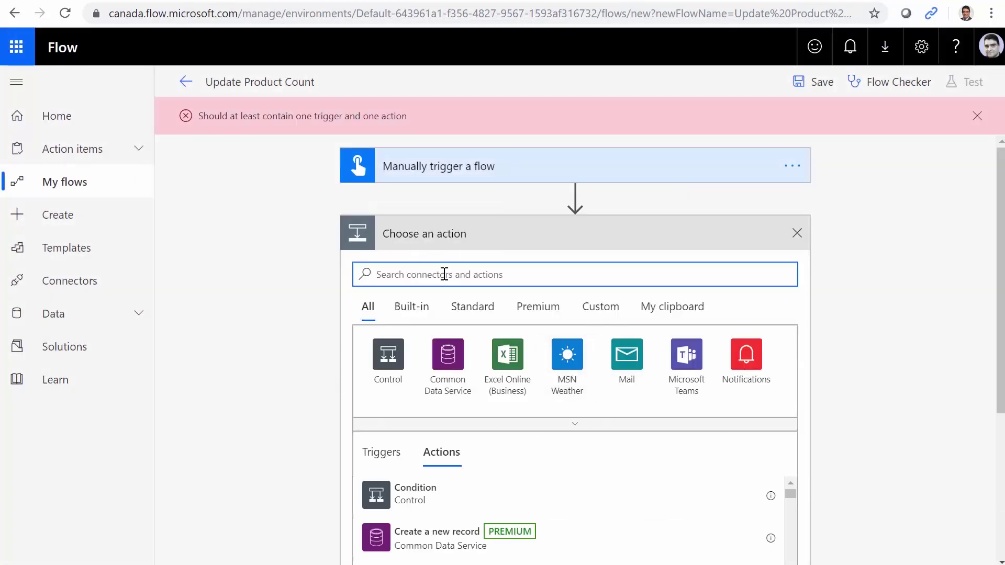
{"action": "type", "text": "S"}
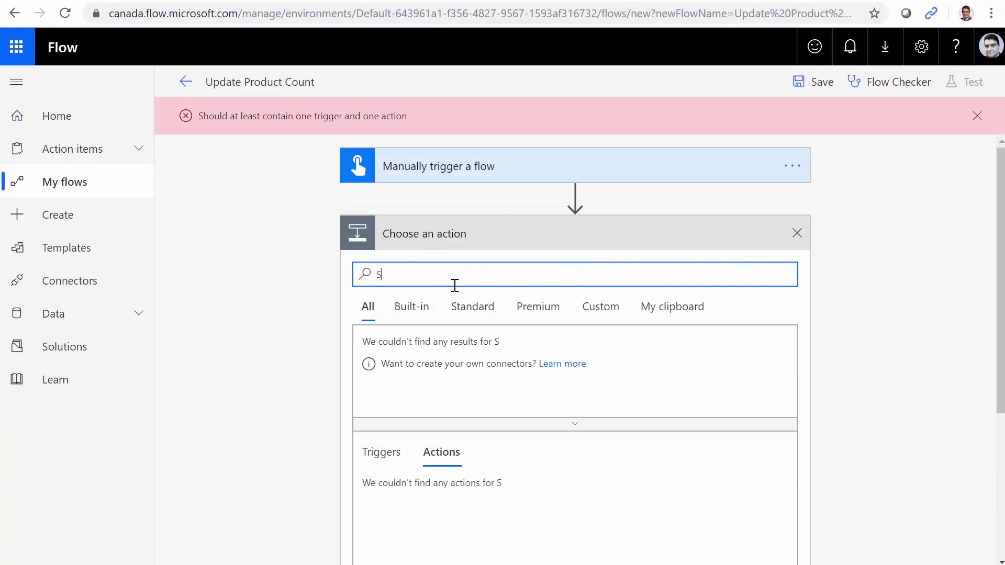
{"action": "type", "text": "harePoint"}
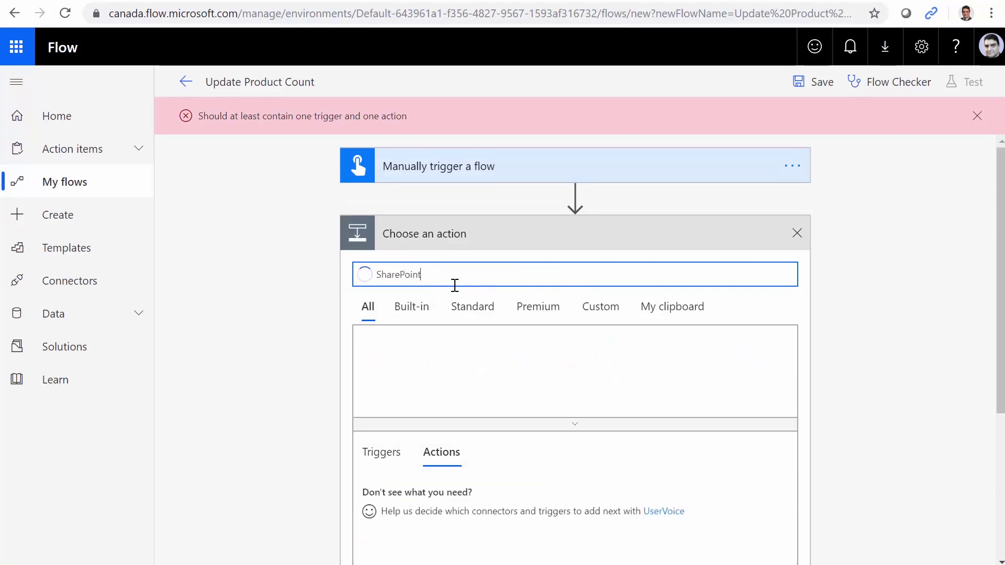
{"action": "left_click", "coordinate": [401, 362]}
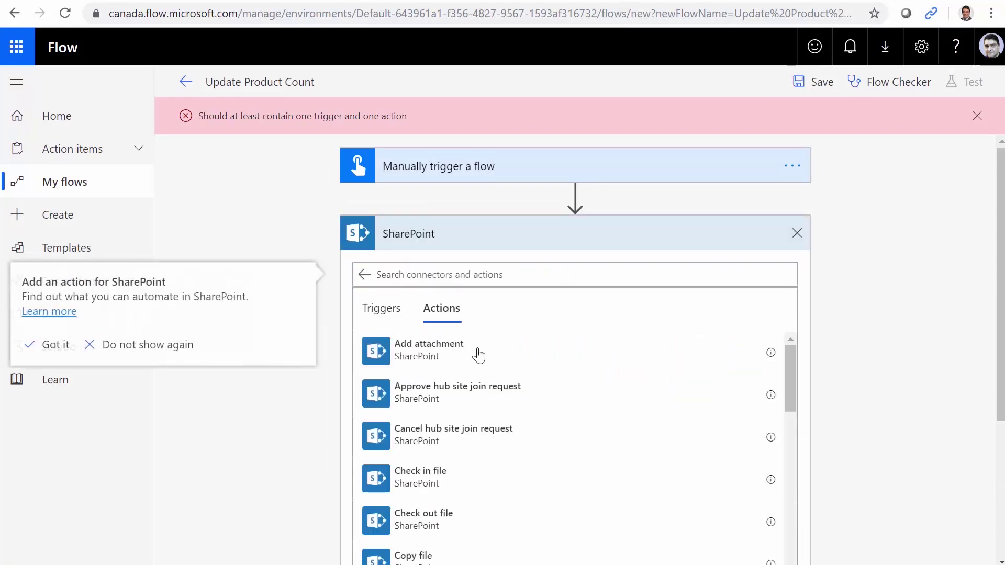
{"action": "left_click", "coordinate": [417, 277]}
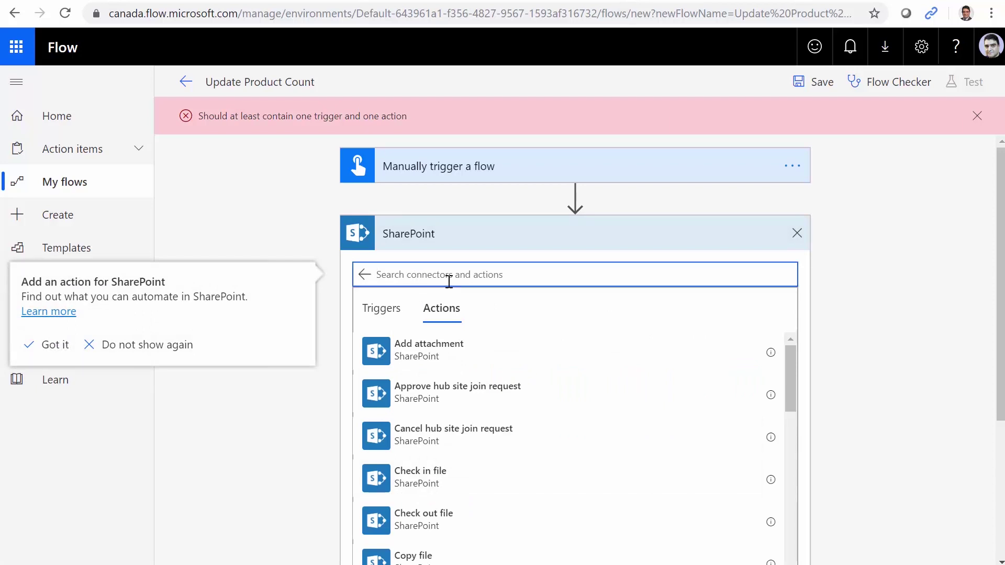
{"action": "type", "text": "REST"}
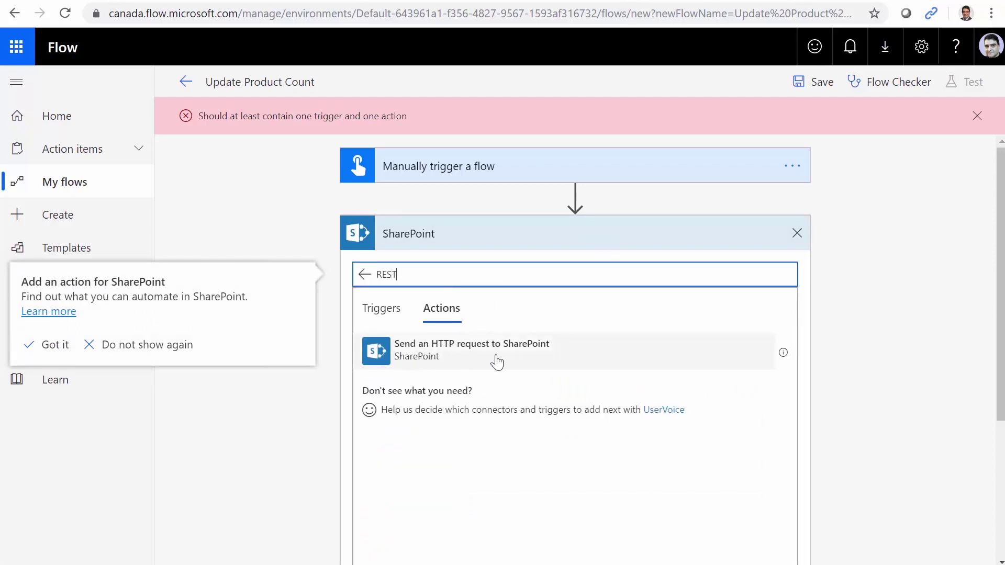
{"action": "left_click", "coordinate": [414, 352]}
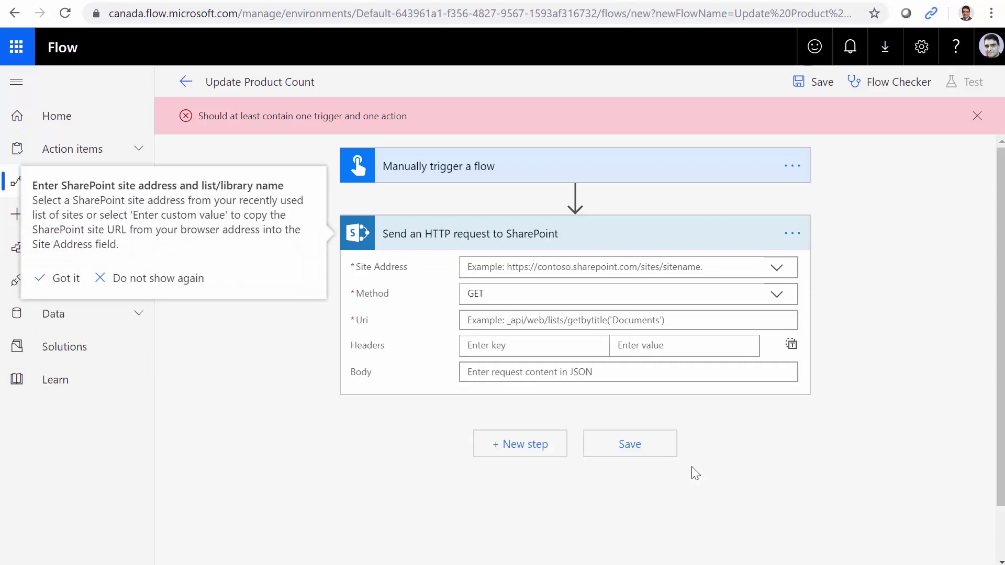
{"action": "left_click", "coordinate": [776, 268]}
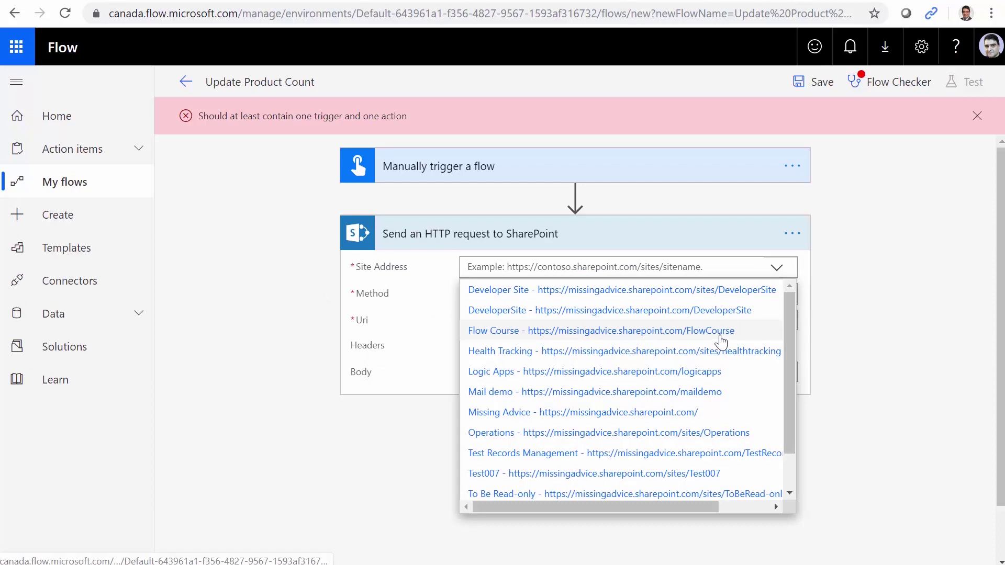
{"action": "left_click", "coordinate": [606, 330]}
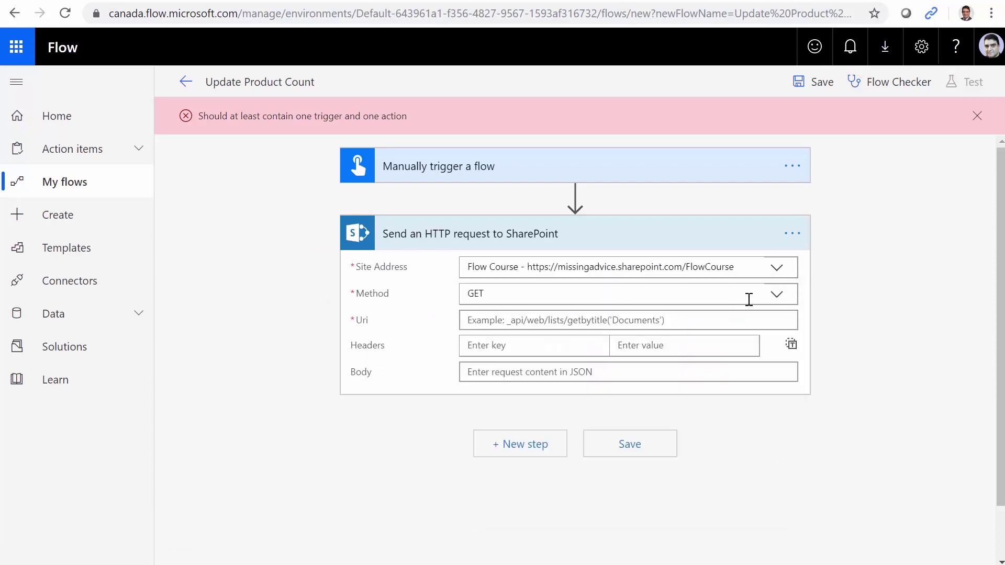
Look up the request method in the docs example, highlighting POST
{"action": "left_click", "coordinate": [777, 297]}
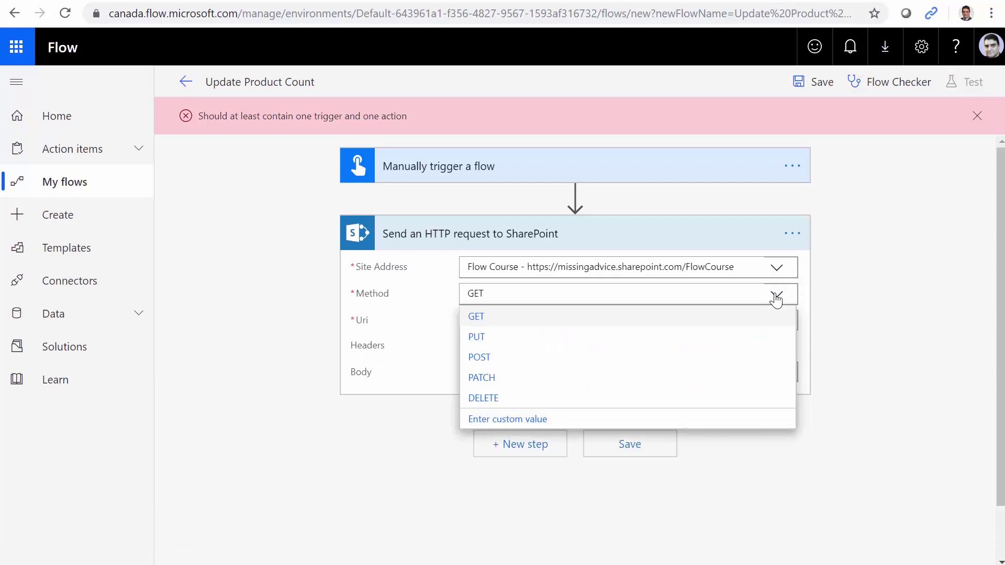
{"action": "left_click", "coordinate": [102, 3]}
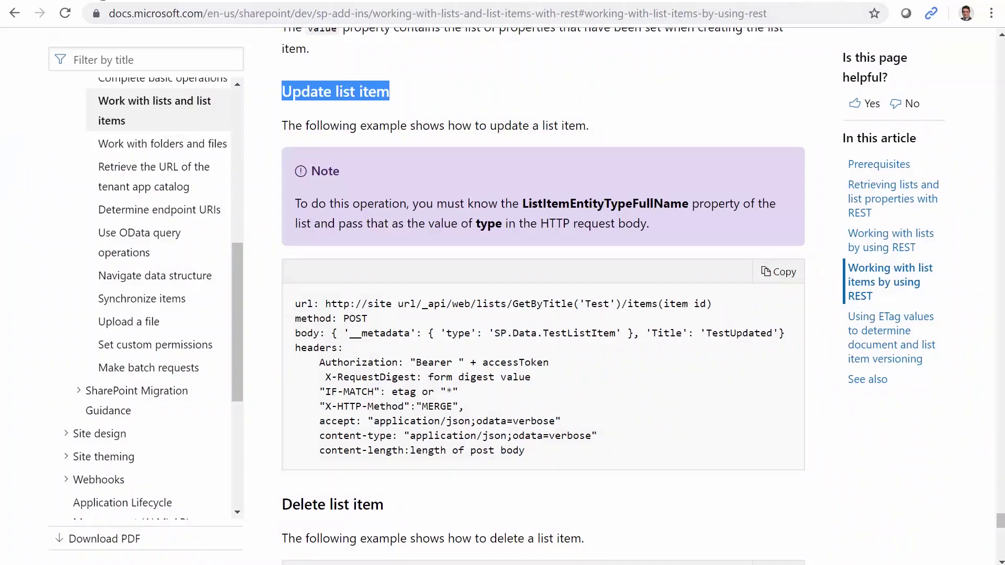
{"action": "left_click", "coordinate": [299, 318]}
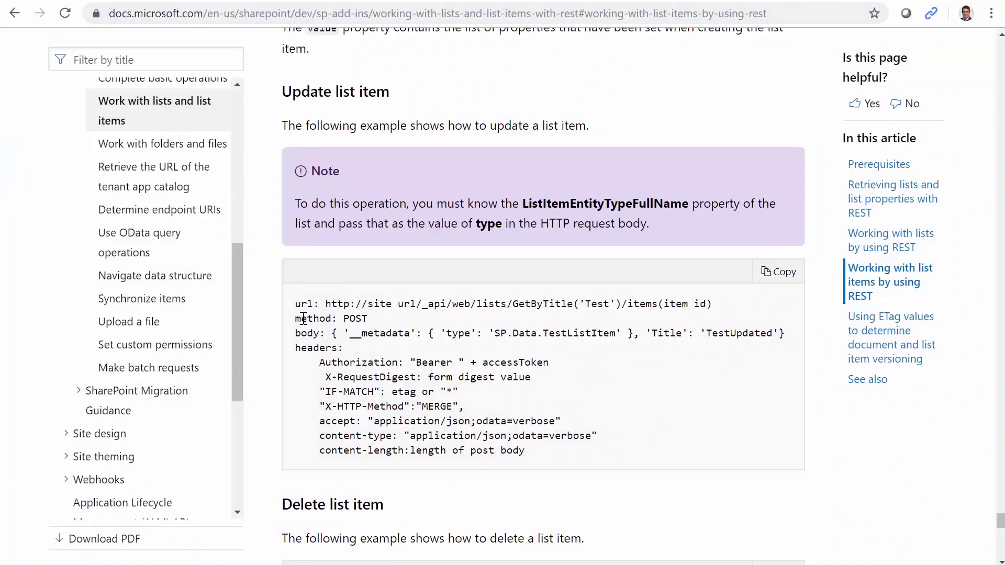
{"action": "double_click", "coordinate": [350, 317]}
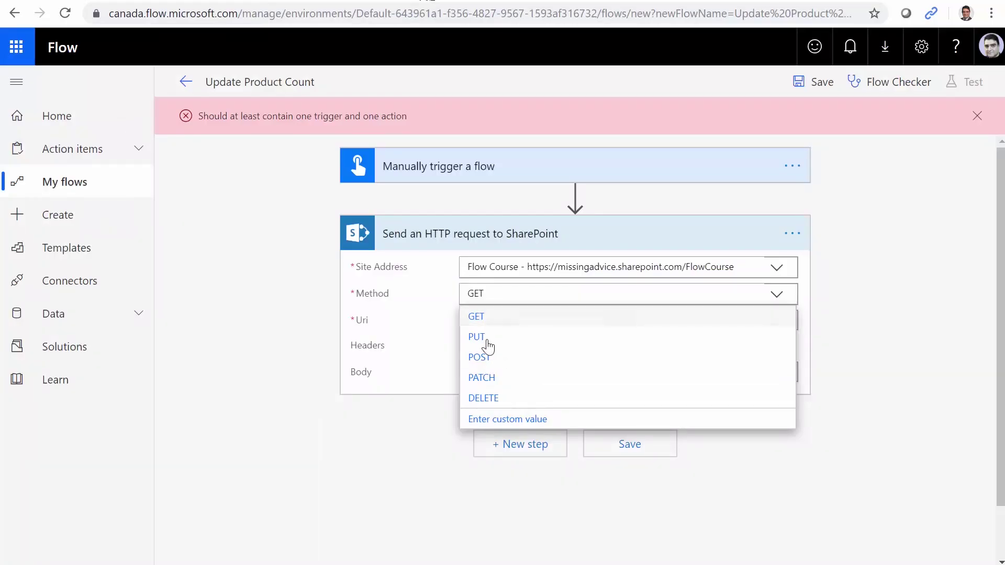
Choose POST as the HTTP request's method
{"action": "left_click", "coordinate": [482, 359]}
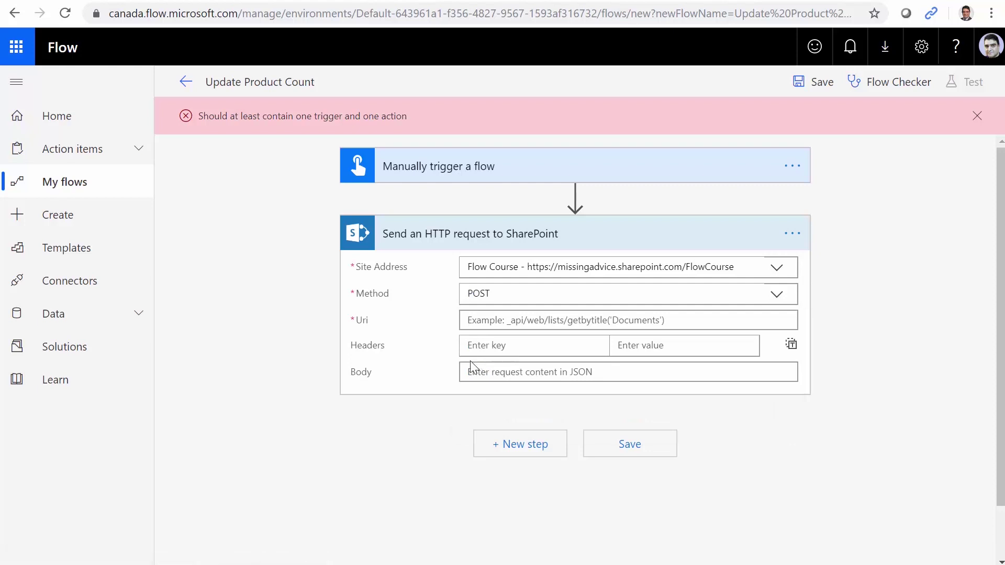
{"action": "left_click", "coordinate": [474, 321]}
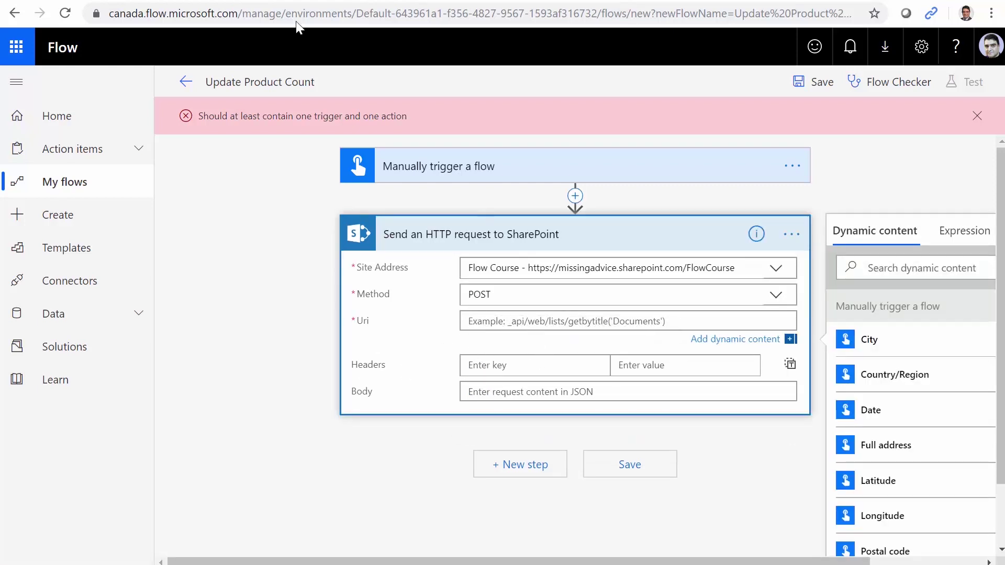
{"action": "key", "text": "alt+Tab"}
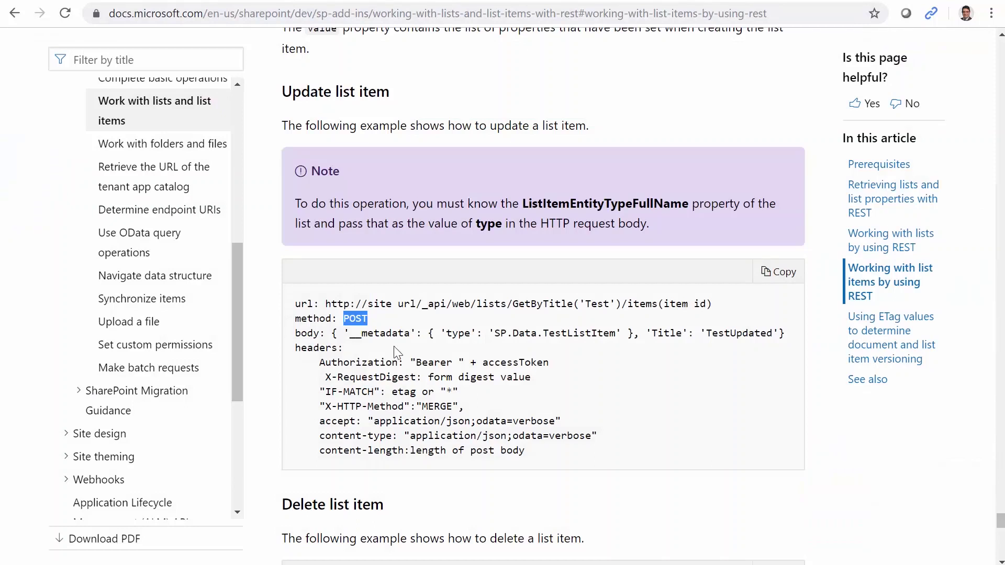
Copy the _api/web/lists/GetByTitle('Test')/items(item id) path from the docs example URL
{"action": "left_click", "coordinate": [326, 304]}
{"action": "left_click_drag", "start_coordinate": [341, 302], "coordinate": [719, 309]}
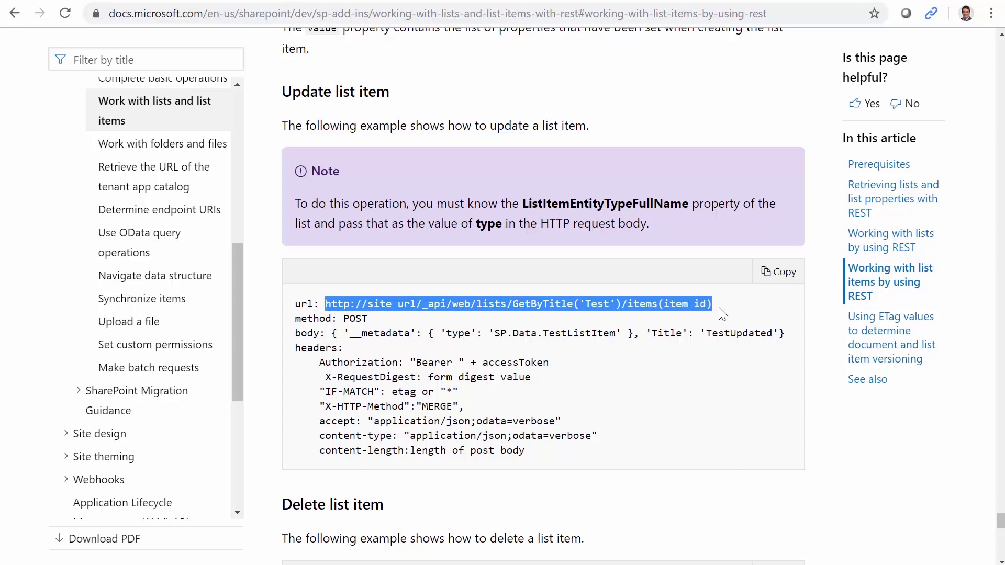
{"action": "left_click", "coordinate": [427, 305]}
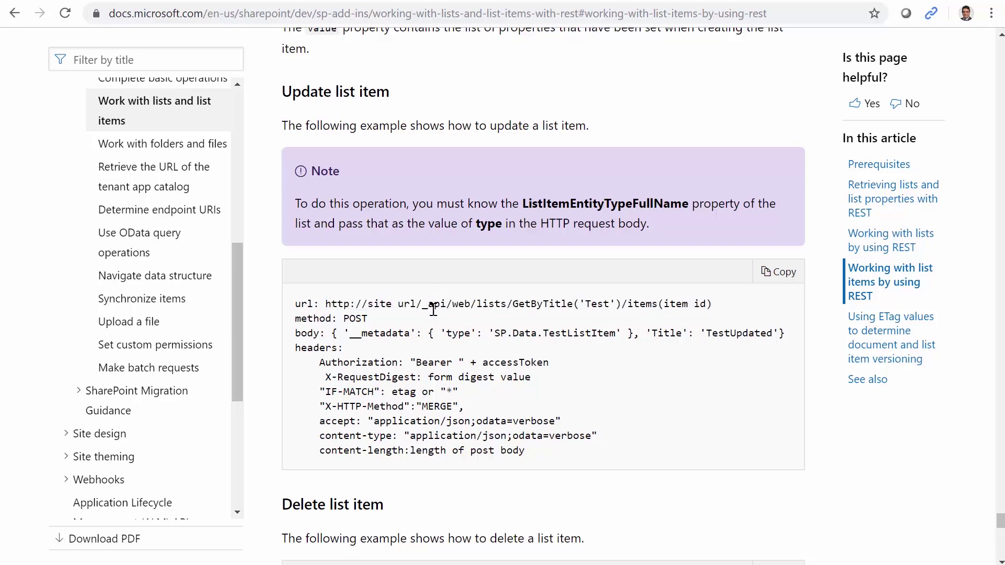
{"action": "left_click_drag", "start_coordinate": [424, 305], "coordinate": [713, 312]}
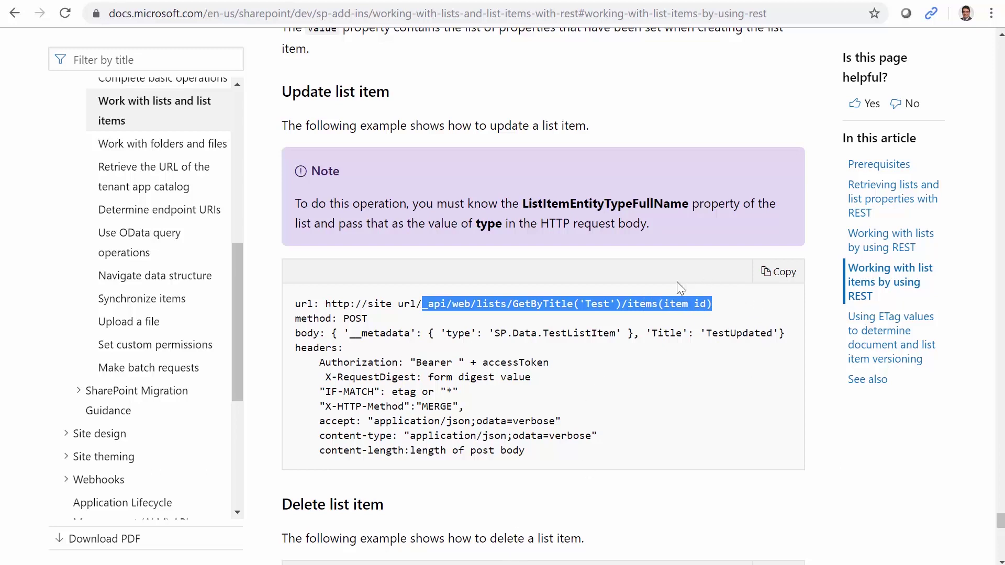
{"action": "right_click", "coordinate": [583, 303]}
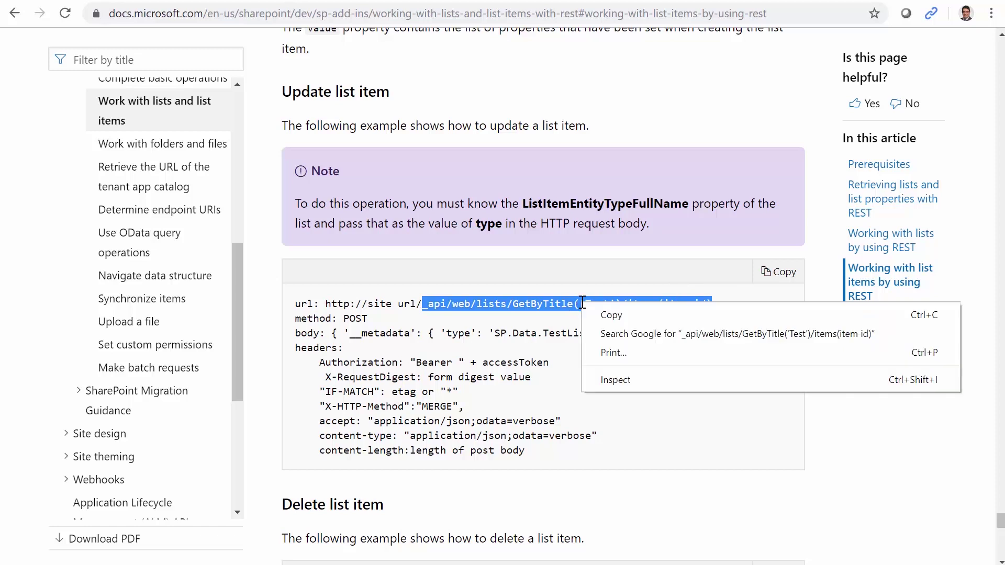
{"action": "left_click", "coordinate": [618, 314]}
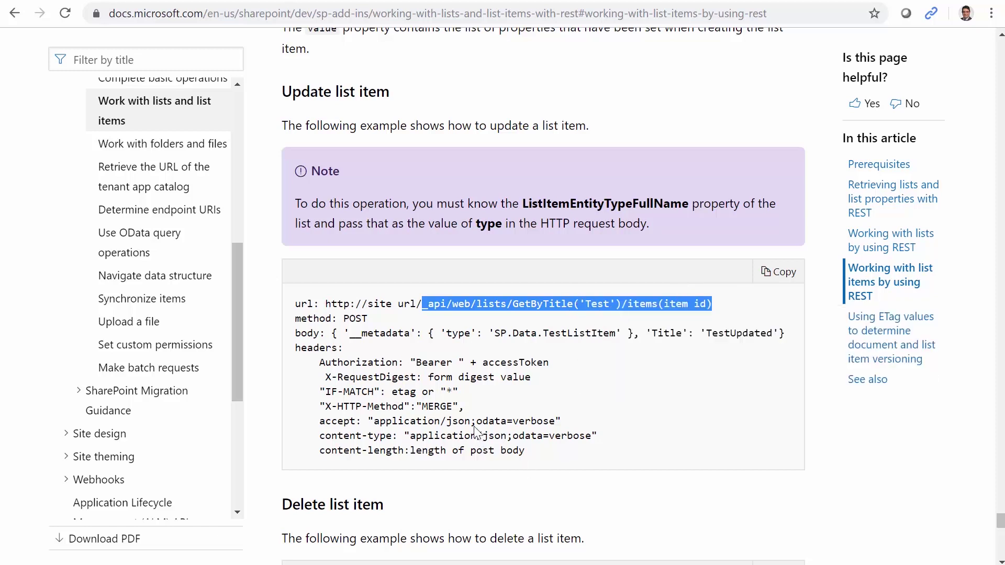
{"action": "left_click", "coordinate": [440, 1]}
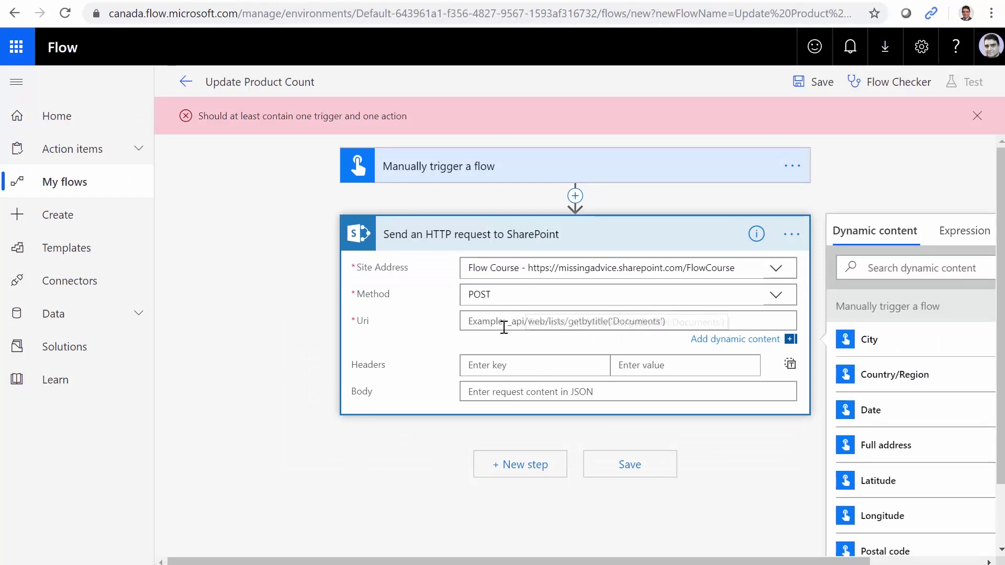
Paste the path into the Uri and change the list name 'Test' to 'Products'
{"action": "key", "text": "ctrl+v"}
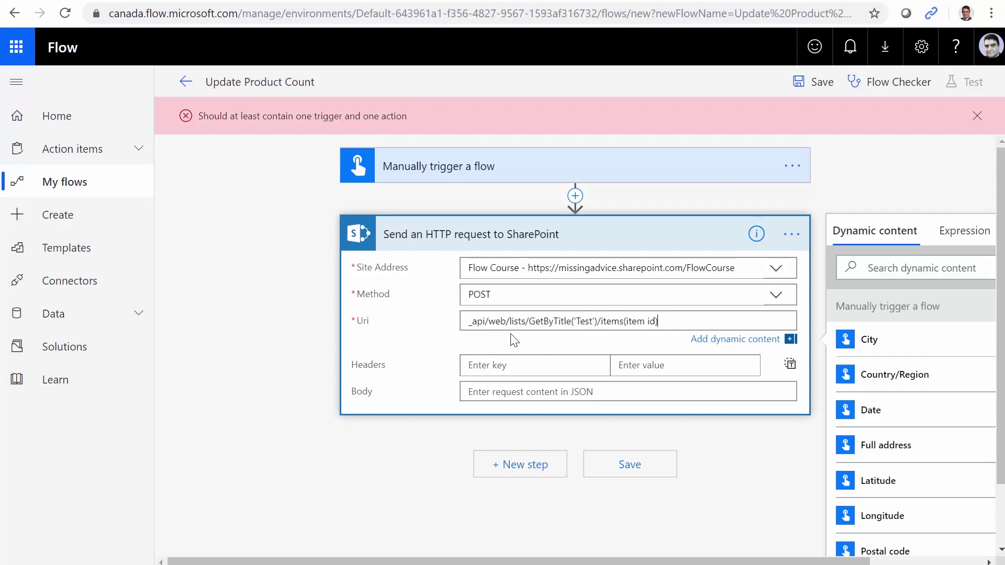
{"action": "double_click", "coordinate": [591, 320]}
{"action": "type", "text": "Products"}
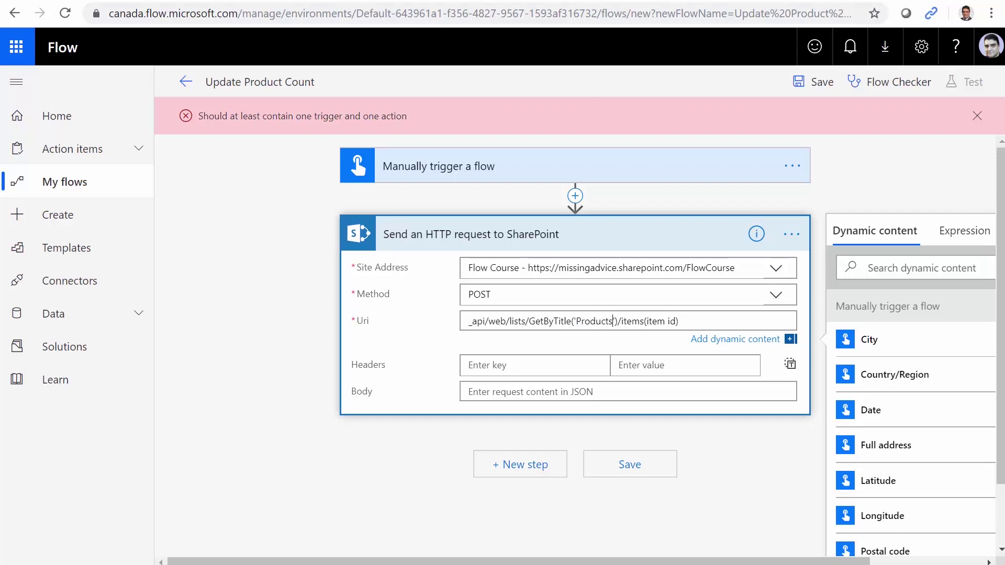
{"action": "key", "text": "ctrl+Tab"}
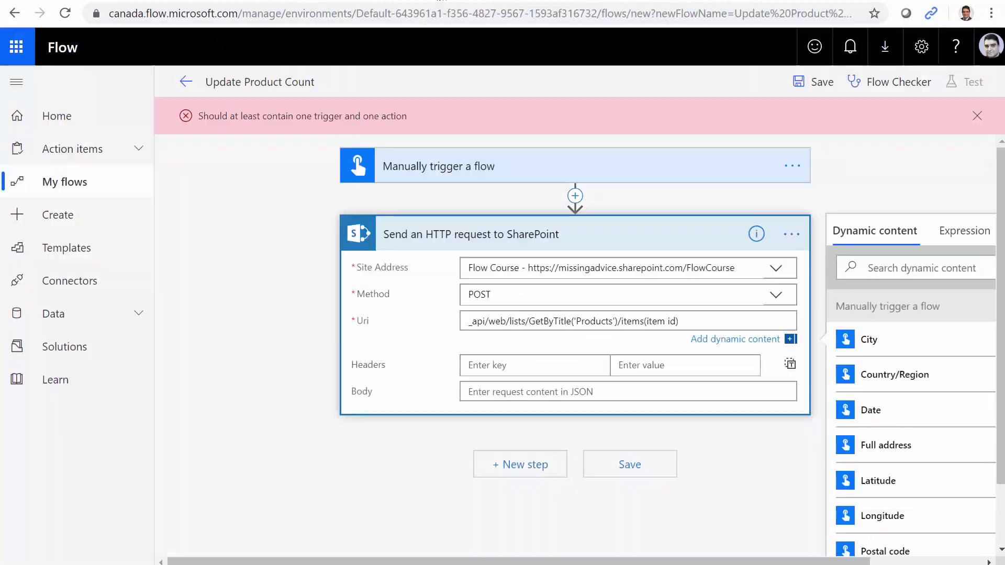
{"action": "key", "text": "ctrl+shift+Tab"}
Replace the 'item id' placeholder in items() with the Product ID dynamic content token
{"action": "left_click", "coordinate": [647, 321]}
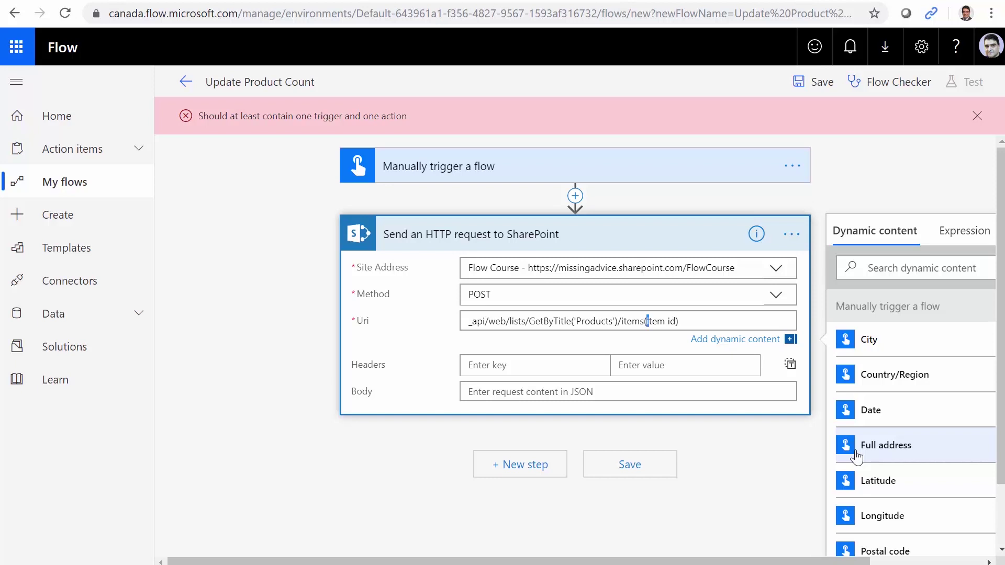
{"action": "left_click", "coordinate": [678, 321]}
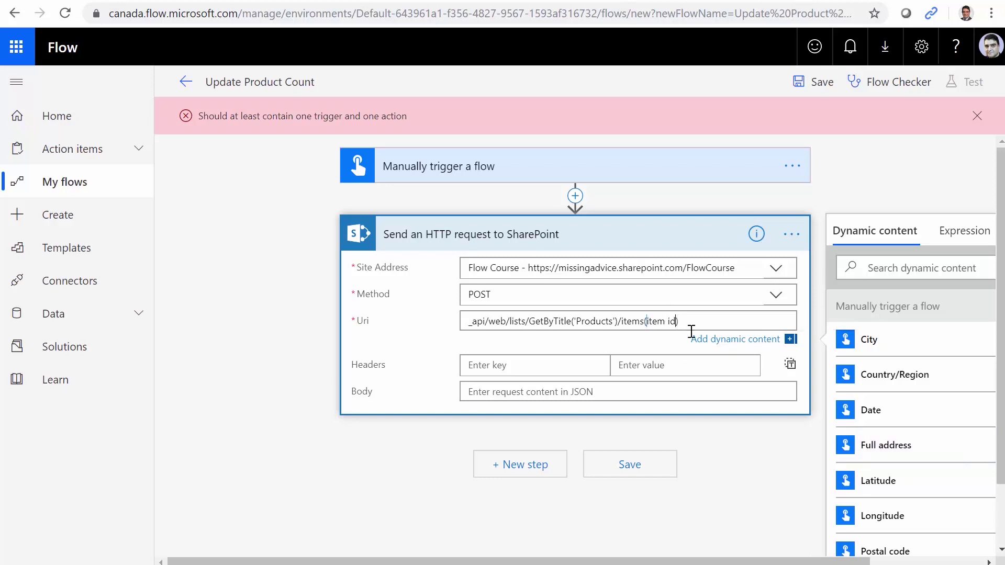
{"action": "key", "text": "BackSpace"}
{"action": "key", "text": "BackSpace"}
{"action": "key", "text": "BackSpace"}
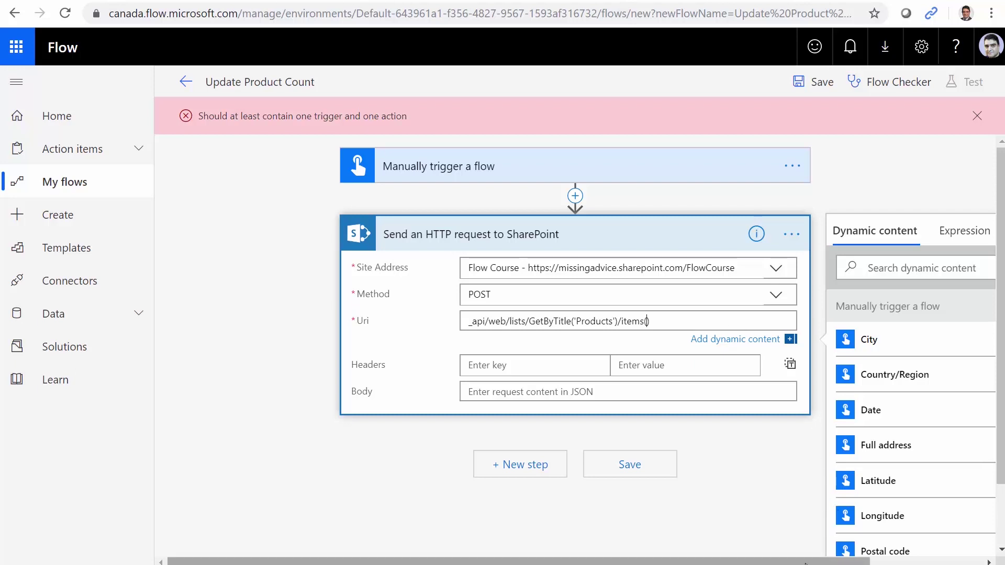
{"action": "scroll", "coordinate": [931, 480], "scroll_direction": "right", "scroll_amount": 3}
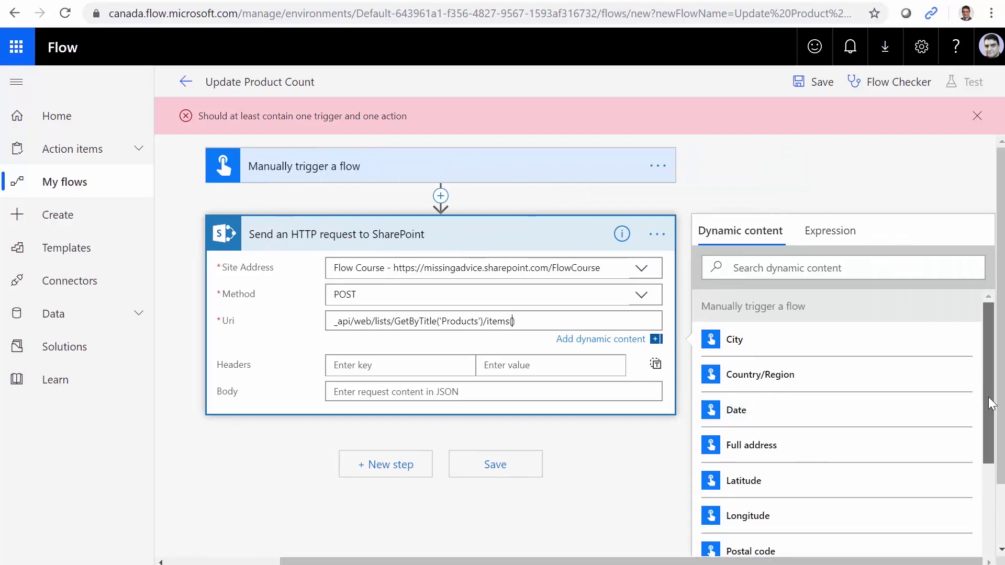
{"action": "left_click_drag", "start_coordinate": [989, 403], "coordinate": [987, 489]}
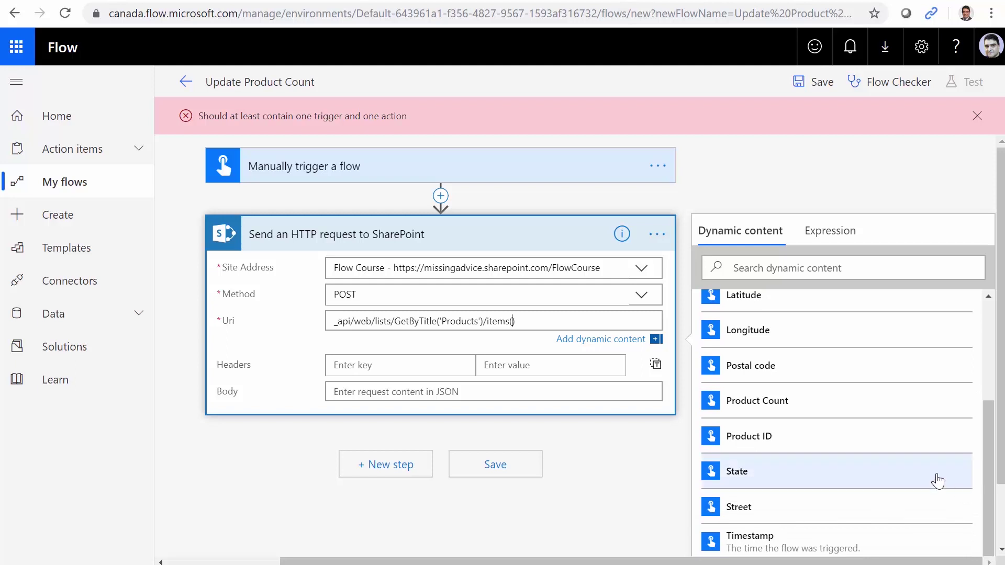
{"action": "left_click", "coordinate": [770, 438]}
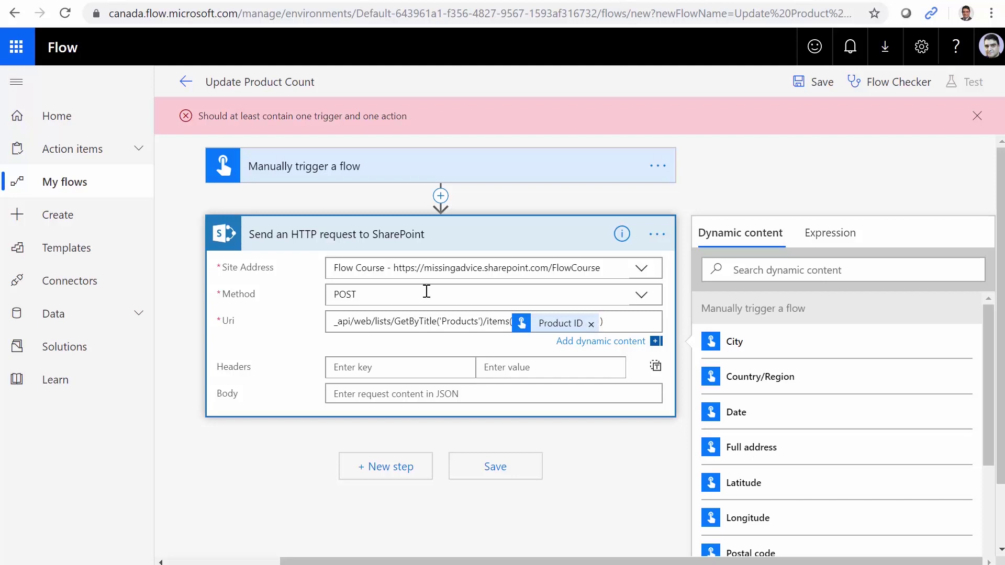
{"action": "key", "text": "ctrl+Tab"}
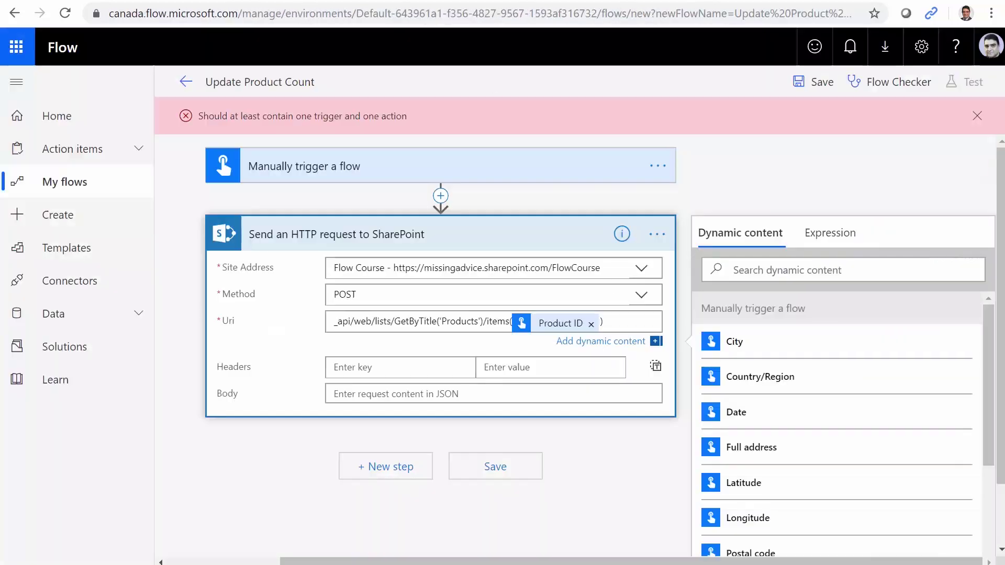
{"action": "left_click", "coordinate": [654, 236]}
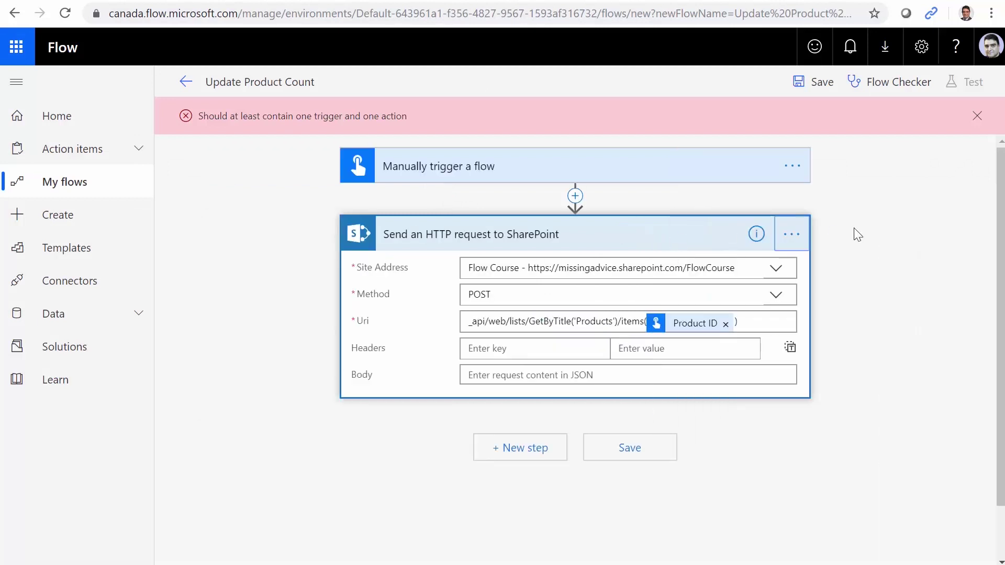
Close the HTTP action's options menu and bring up the Docs example's request headers
{"action": "left_click", "coordinate": [791, 235]}
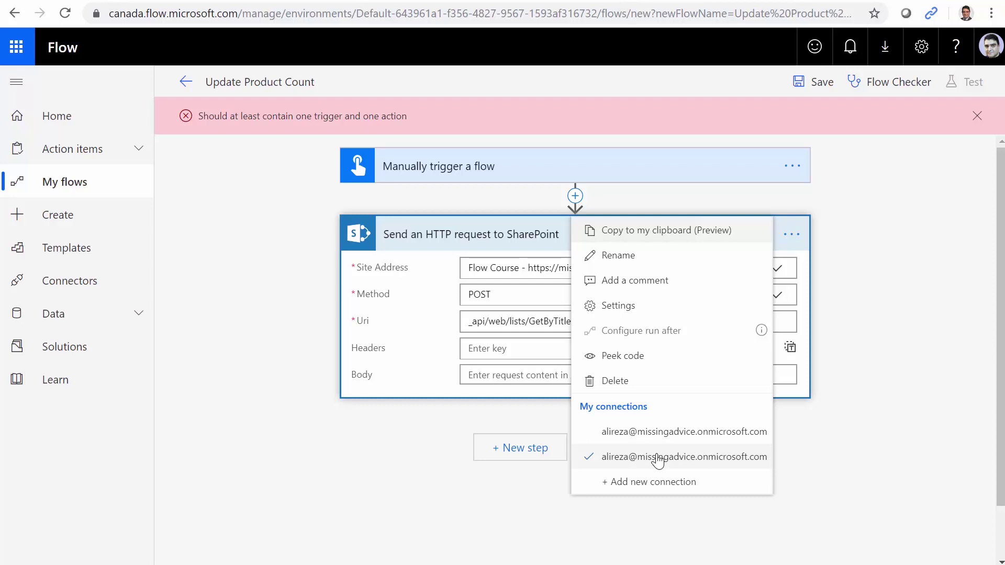
{"action": "left_click", "coordinate": [905, 286]}
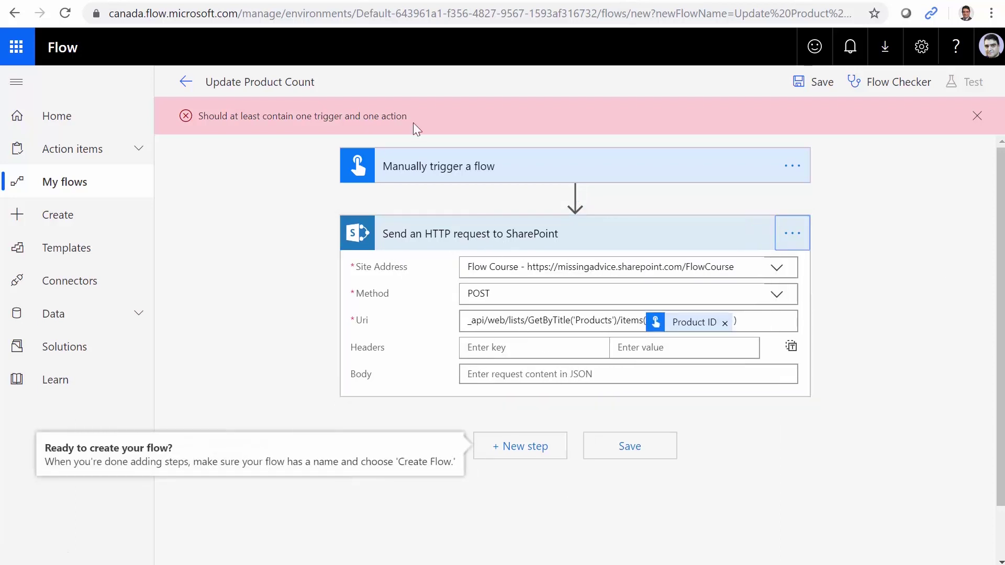
{"action": "left_click", "coordinate": [278, 1]}
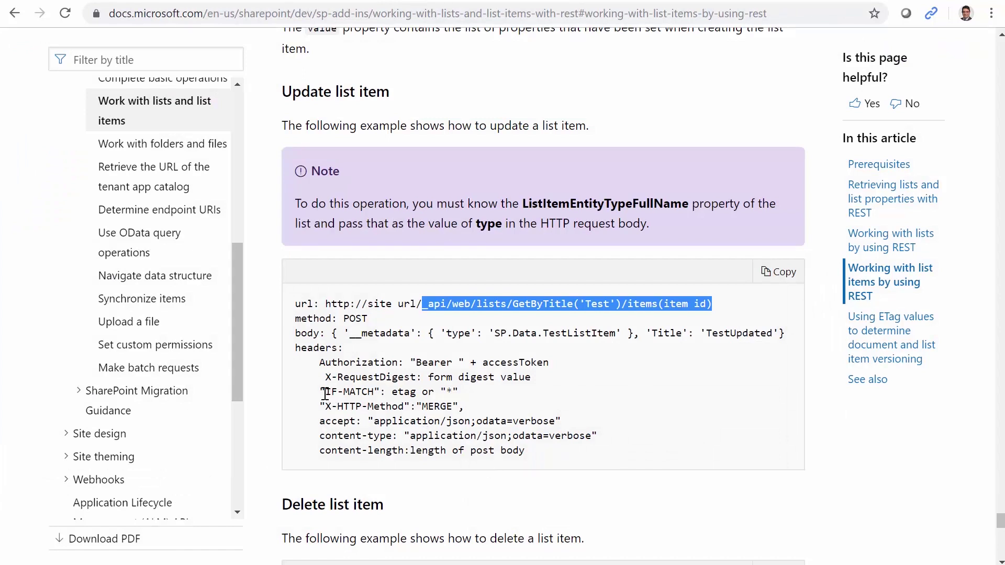
Add an IF-MATCH header with value * copied from the docs example
{"action": "left_click_drag", "start_coordinate": [327, 394], "coordinate": [374, 392]}
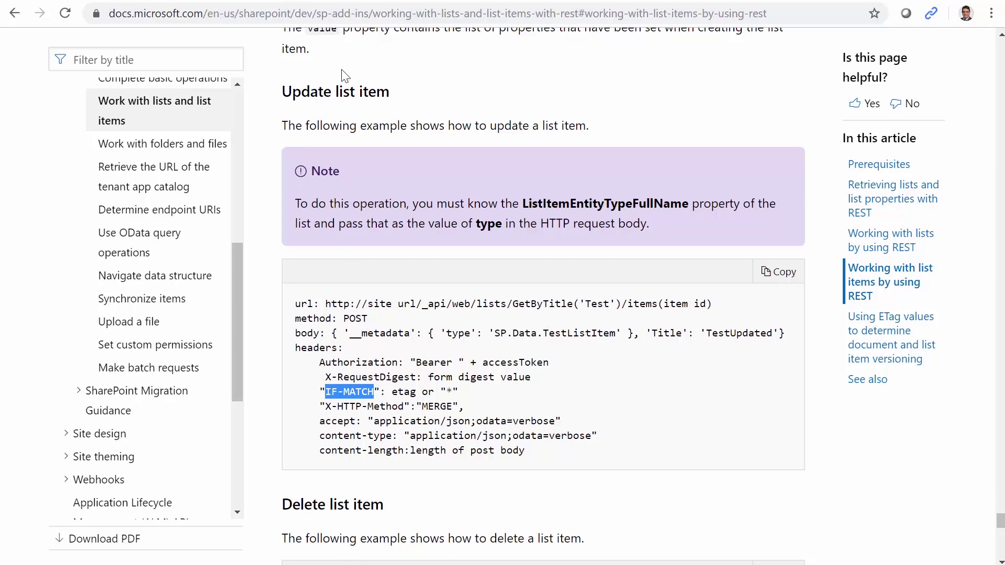
{"action": "key", "text": "alt+Tab"}
{"action": "key", "text": "ctrl+v"}
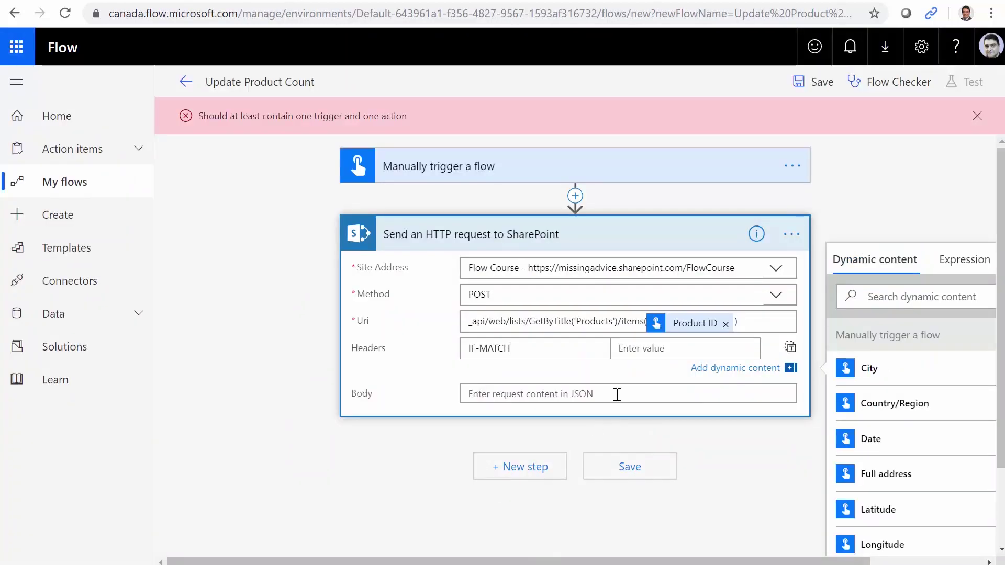
{"action": "left_click", "coordinate": [644, 348]}
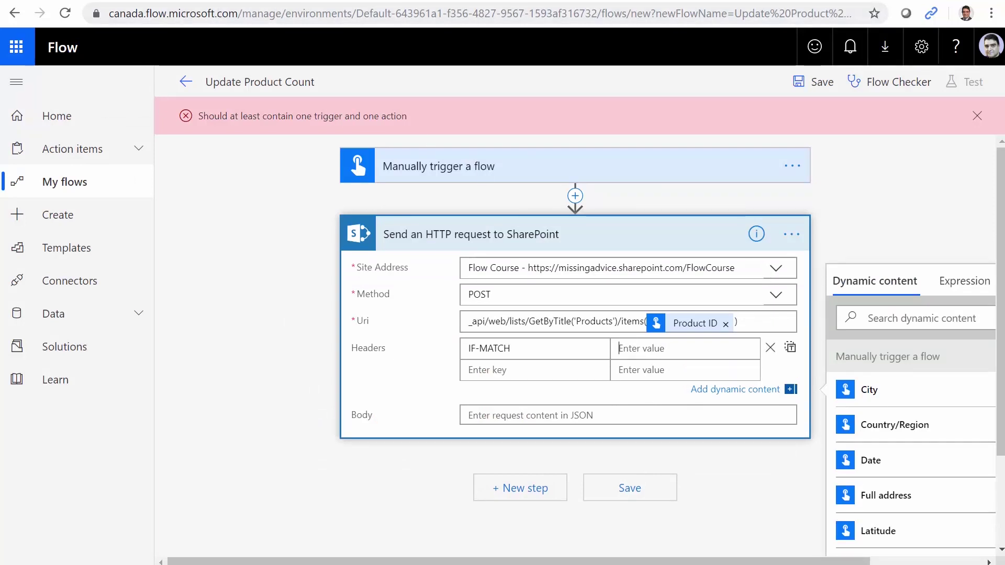
{"action": "key", "text": "alt+Tab"}
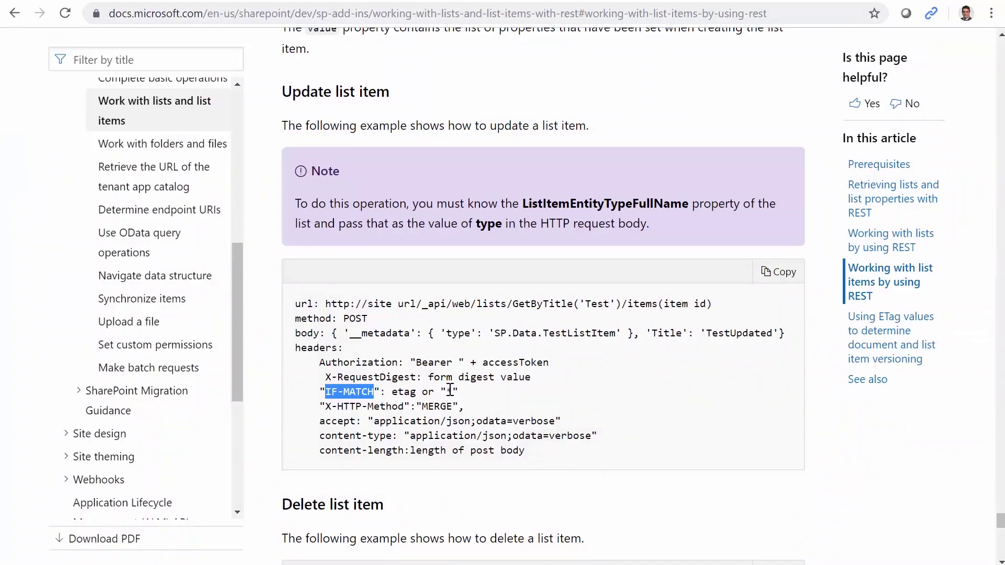
{"action": "left_click_drag", "start_coordinate": [446, 392], "coordinate": [455, 392]}
{"action": "key", "text": "alt+Tab"}
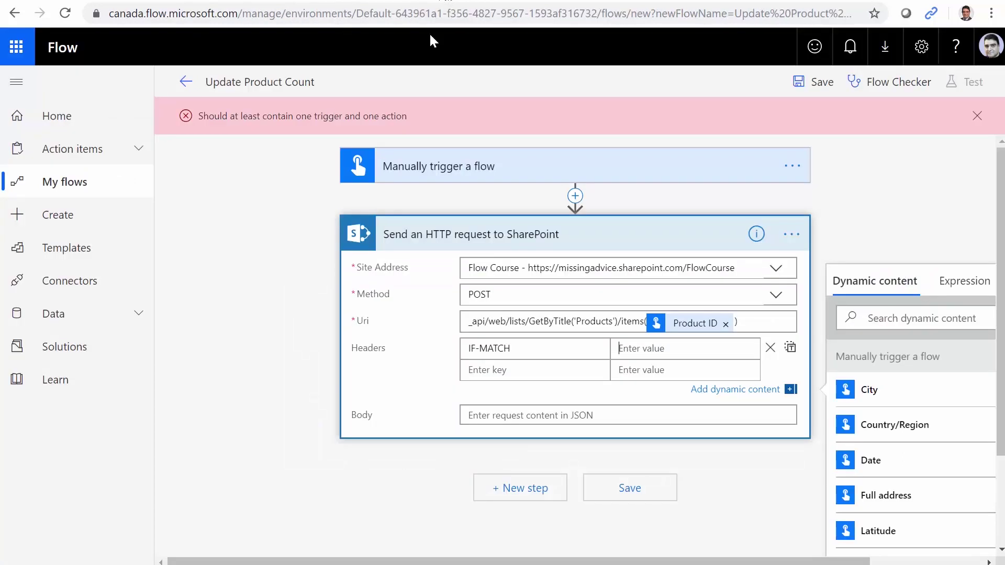
{"action": "left_click", "coordinate": [631, 349]}
{"action": "key", "text": "ctrl+v"}
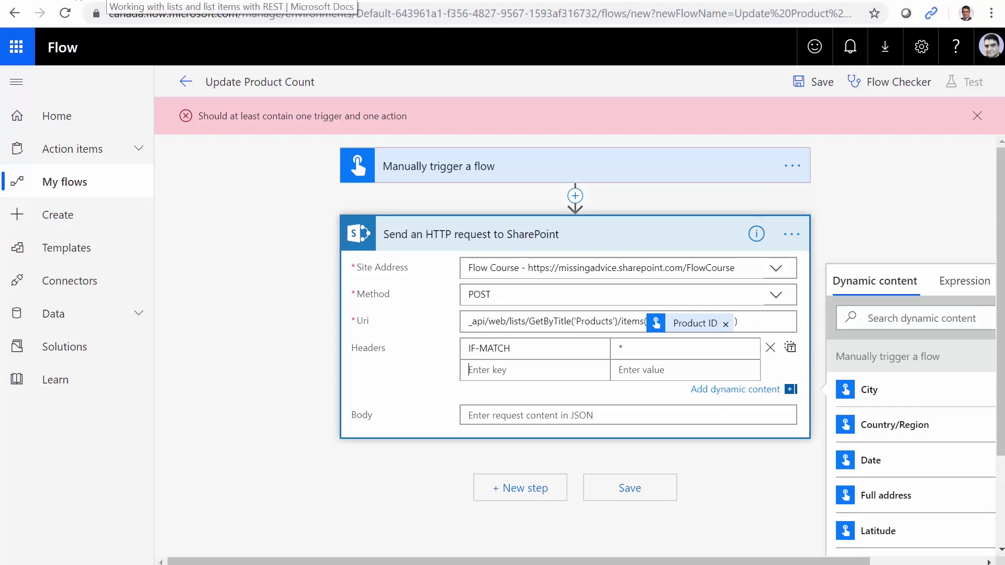
Copy X-HTTP-Method from the docs into the second header key
{"action": "left_click", "coordinate": [105, 1]}
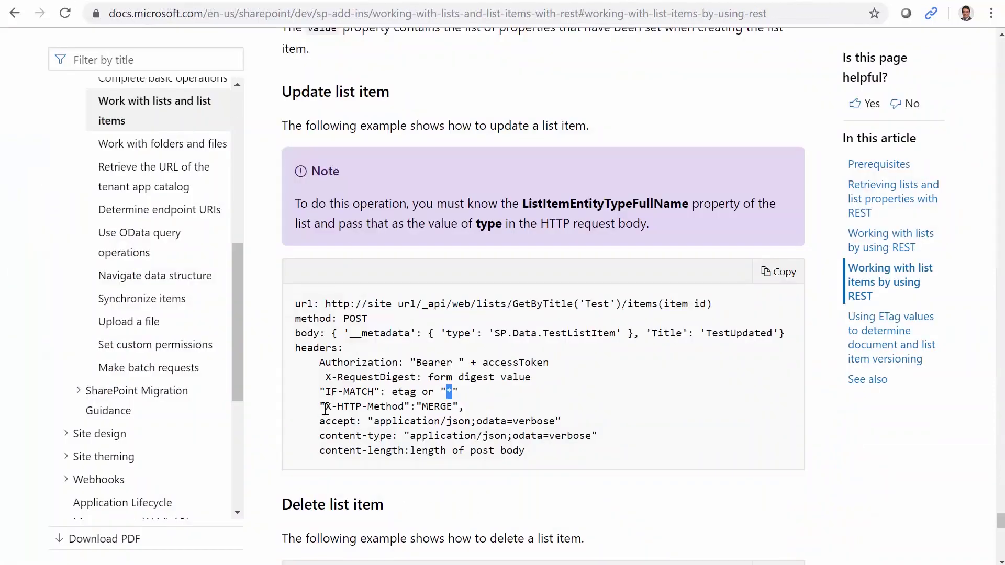
{"action": "left_click_drag", "start_coordinate": [325, 408], "coordinate": [403, 410]}
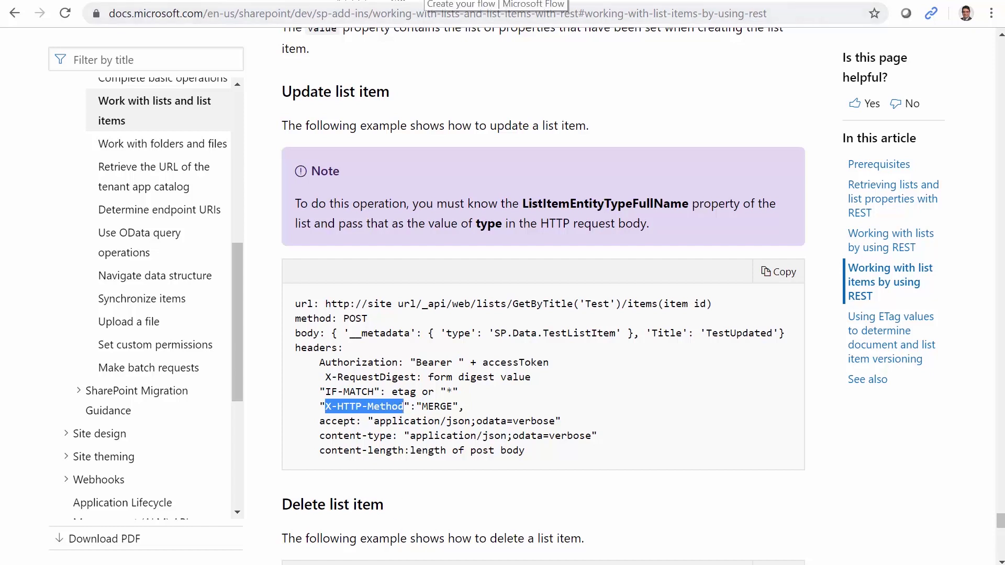
{"action": "key", "text": "ctrl+Tab"}
{"action": "left_click", "coordinate": [630, 371]}
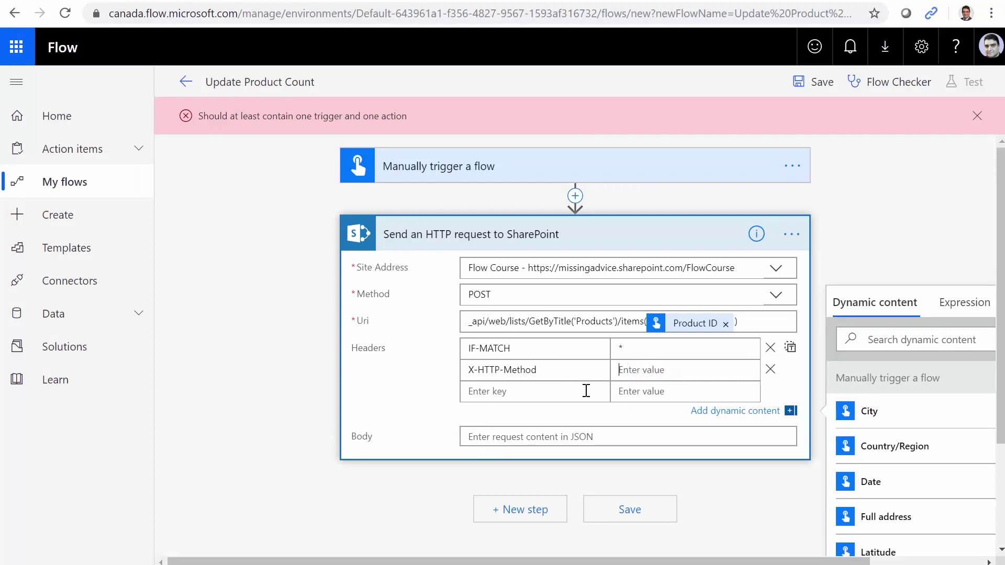
Set the X-HTTP-Method header value to MERGE, copied from the docs example
{"action": "key", "text": "ctrl+Tab"}
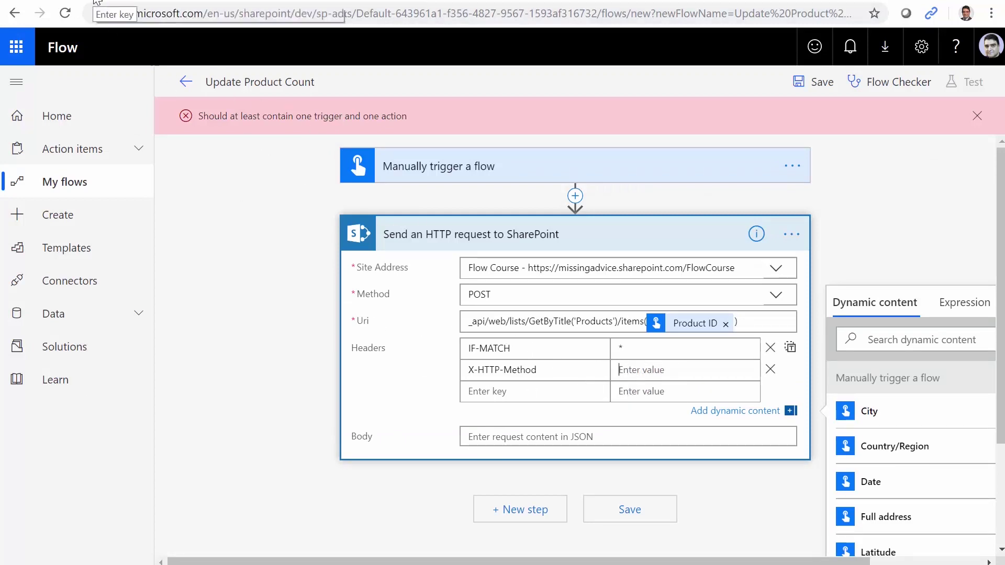
{"action": "left_click_drag", "start_coordinate": [424, 405], "coordinate": [450, 406]}
{"action": "key", "text": "ctrl+c"}
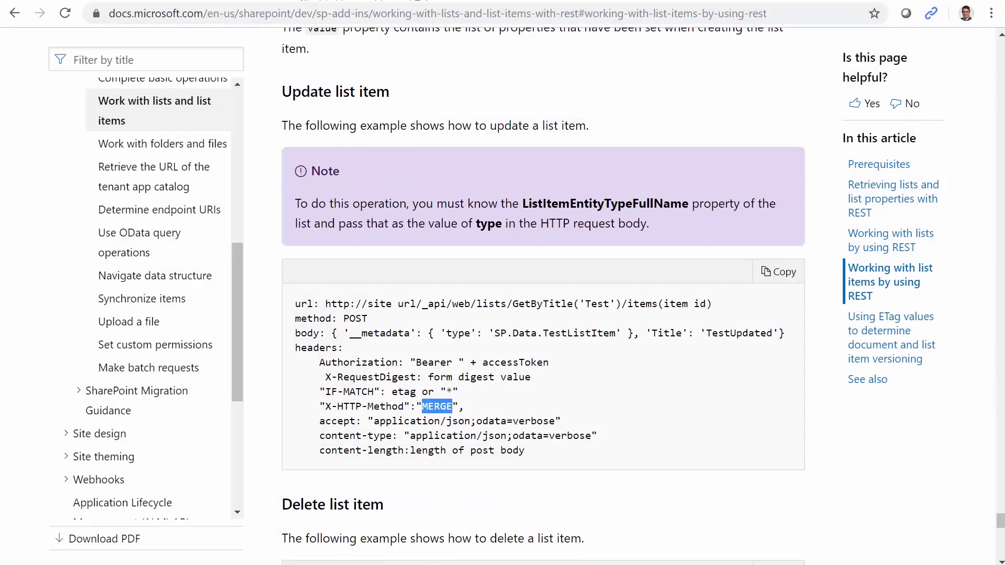
{"action": "key", "text": "alt+Tab"}
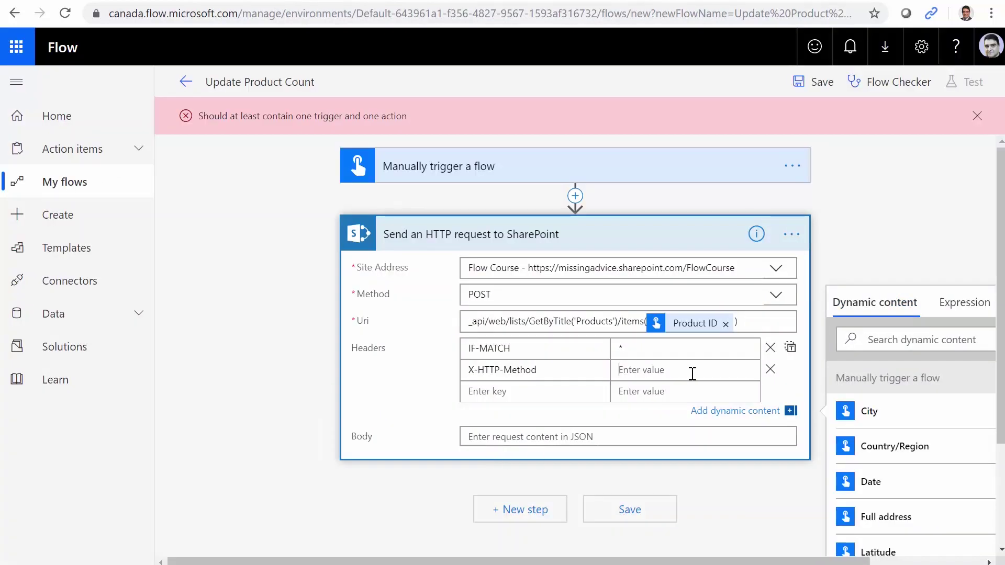
{"action": "key", "text": "ctrl+v"}
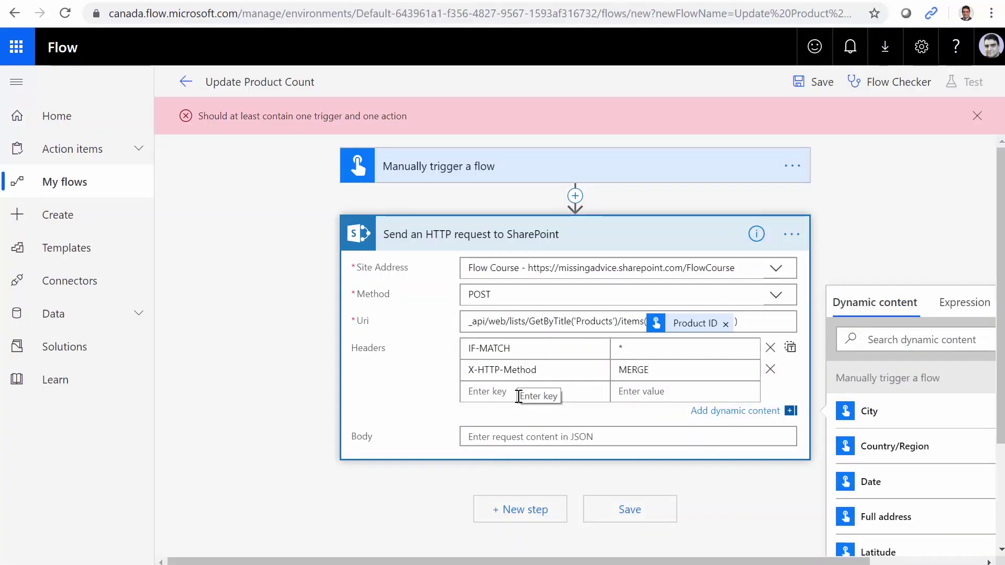
Copy the accept header name from the docs example
{"action": "key", "text": "alt+Tab"}
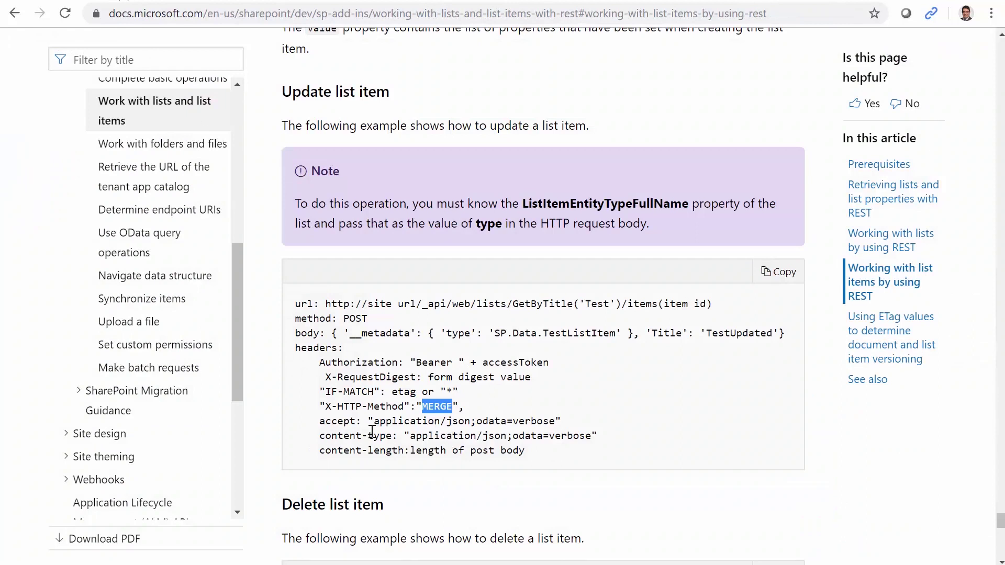
{"action": "left_click_drag", "start_coordinate": [320, 424], "coordinate": [354, 426]}
{"action": "key", "text": "ctrl+c"}
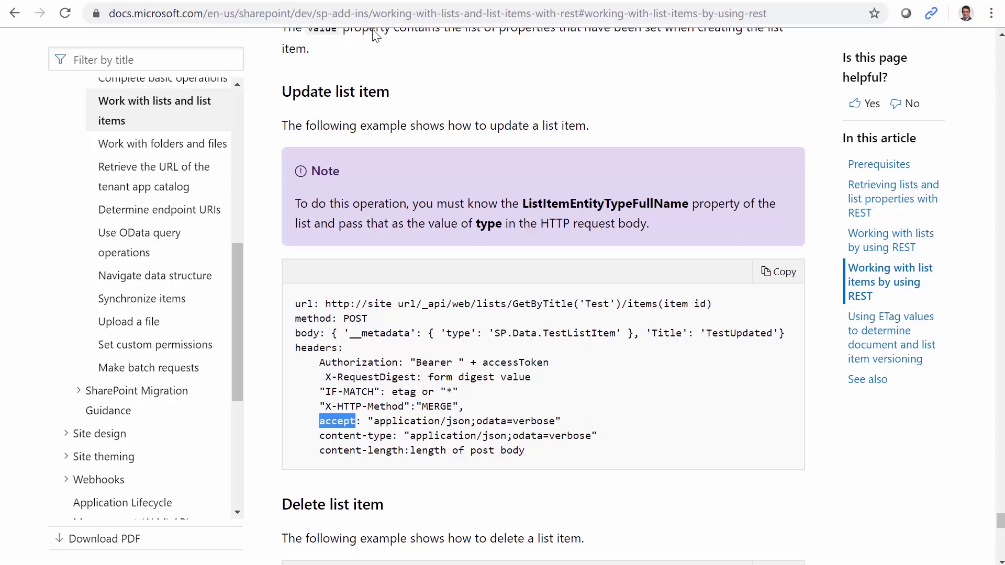
{"action": "key", "text": "alt+Tab"}
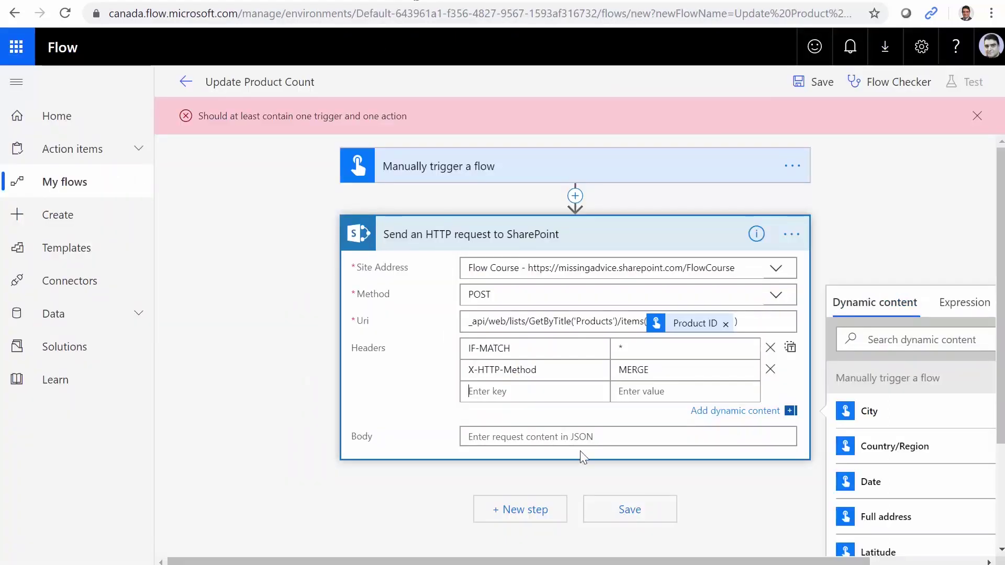
Add an accept header with value application/json;odata=verbose as the third header
{"action": "left_click", "coordinate": [480, 390]}
{"action": "key", "text": "ctrl+v"}
{"action": "left_click", "coordinate": [639, 392]}
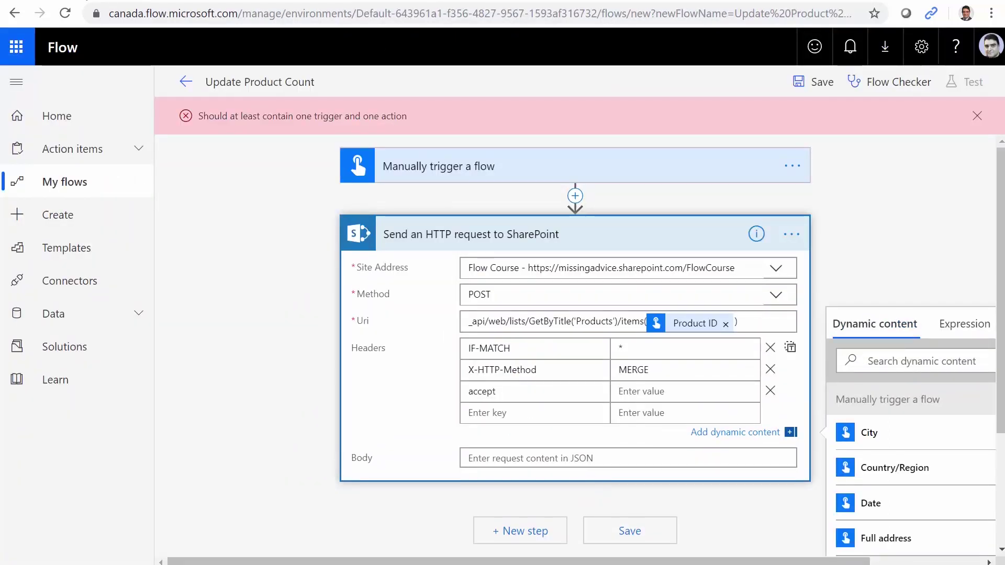
{"action": "key", "text": "alt+Tab"}
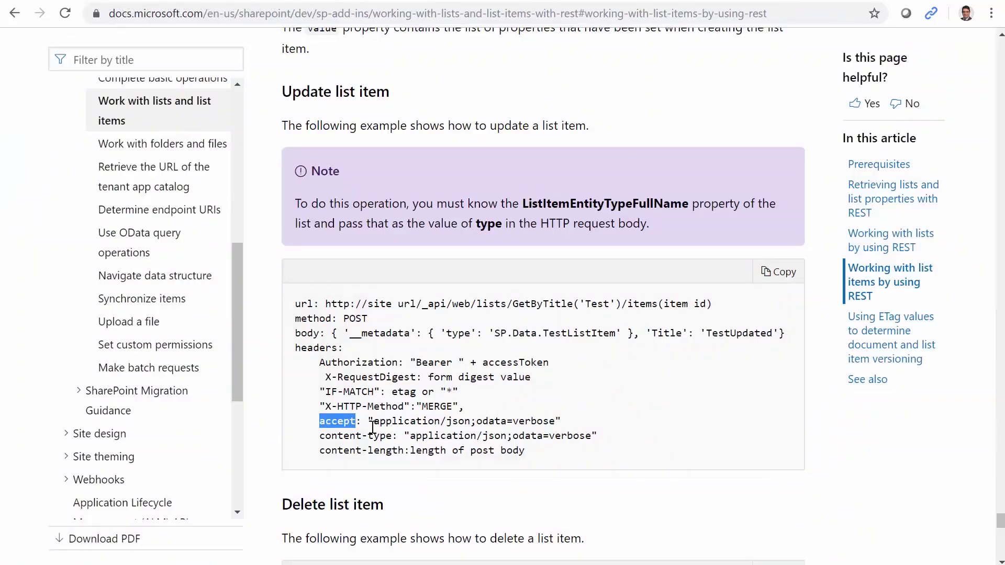
{"action": "left_click_drag", "start_coordinate": [375, 423], "coordinate": [553, 422]}
{"action": "key", "text": "ctrl+c"}
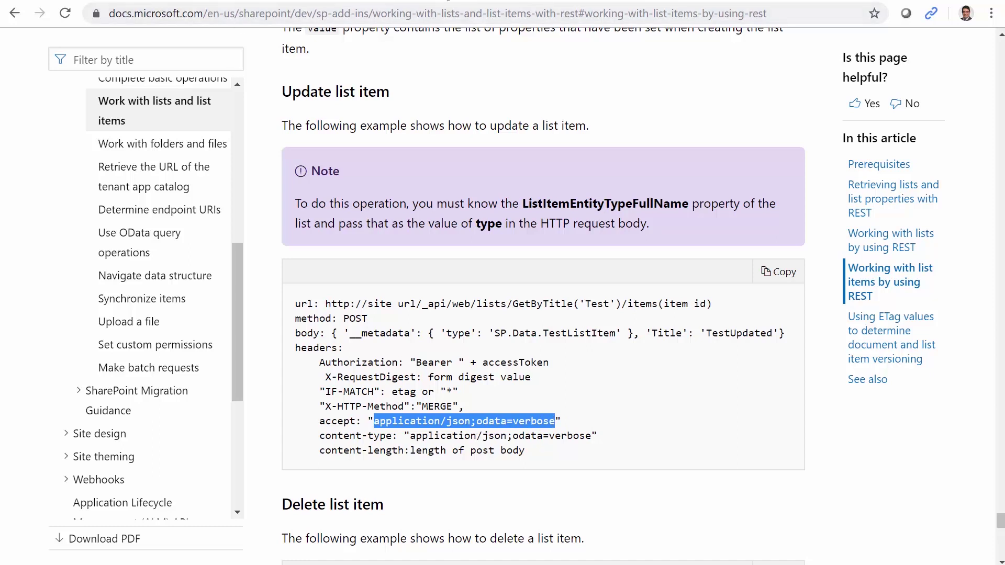
{"action": "key", "text": "alt+Tab"}
{"action": "key", "text": "ctrl+v"}
Add a content-type header set to application/json;odata=verbose, copied from the docs example
{"action": "left_click", "coordinate": [538, 414]}
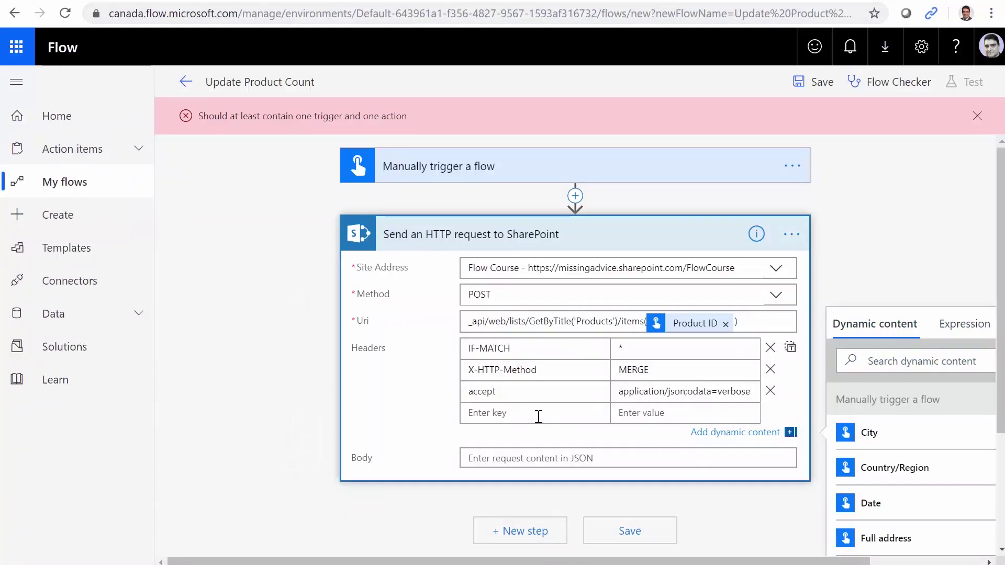
{"action": "key", "text": "alt+Tab"}
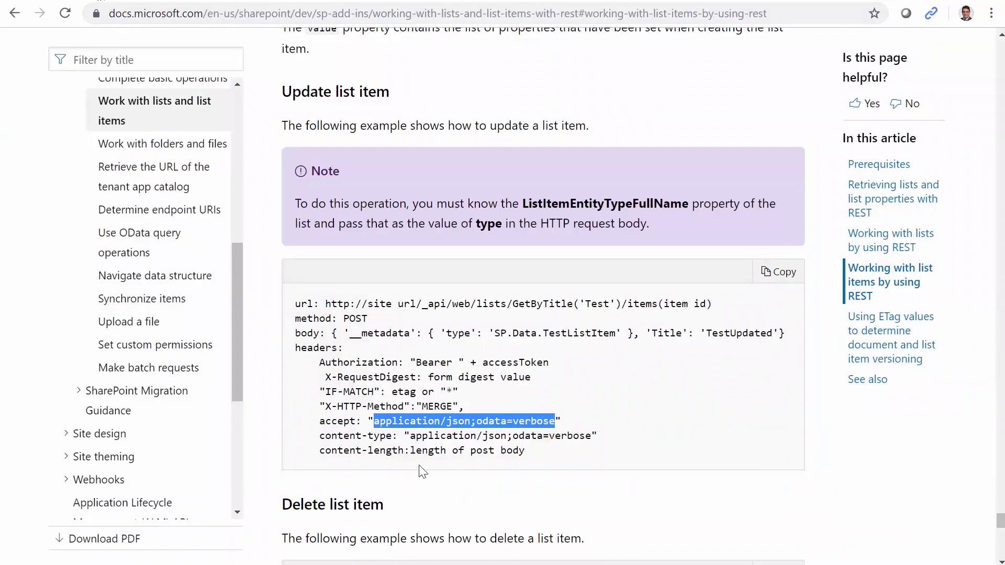
{"action": "left_click_drag", "start_coordinate": [319, 437], "coordinate": [393, 436]}
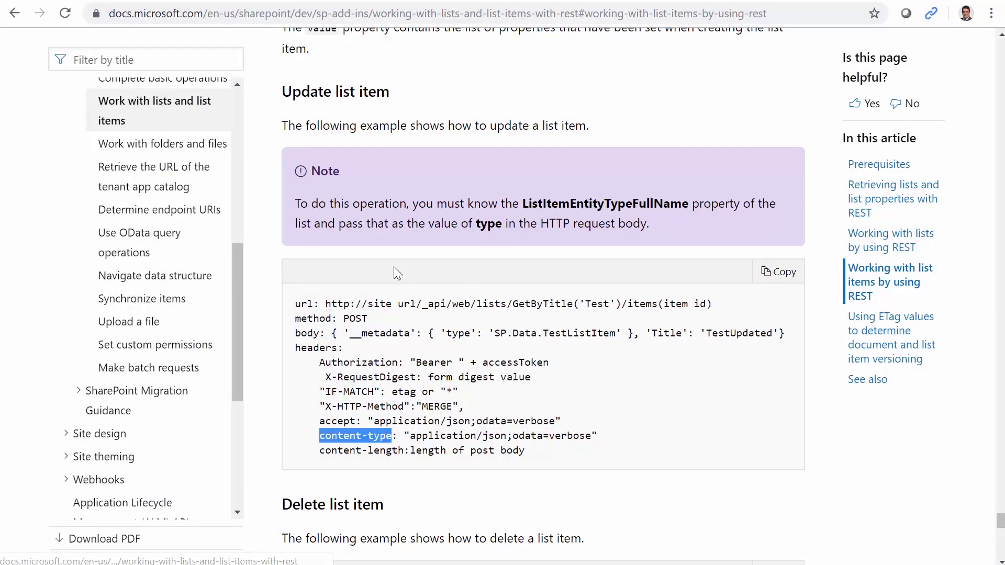
{"action": "key", "text": "ctrl+c"}
{"action": "key", "text": "alt+Tab"}
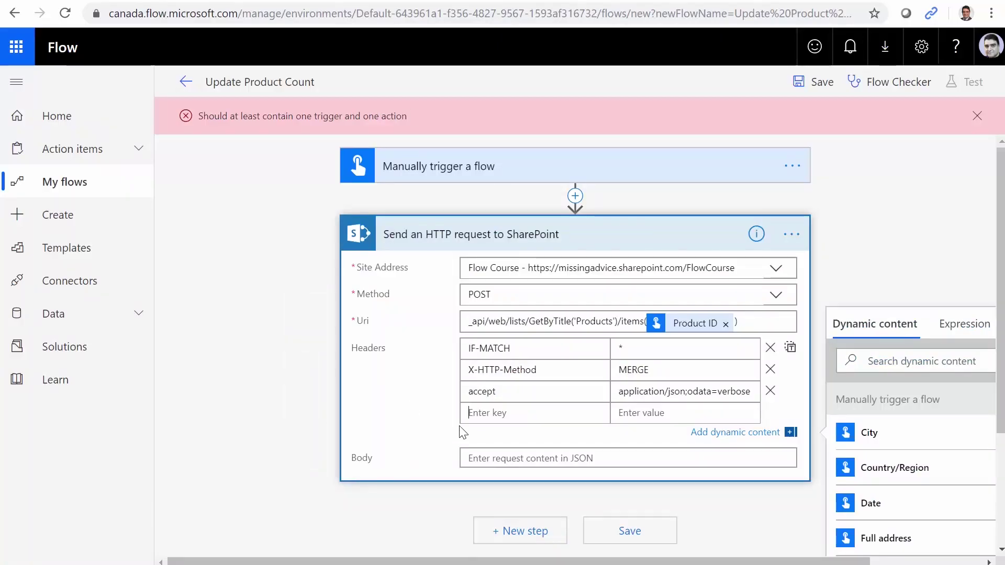
{"action": "left_click", "coordinate": [490, 413]}
{"action": "key", "text": "ctrl+v"}
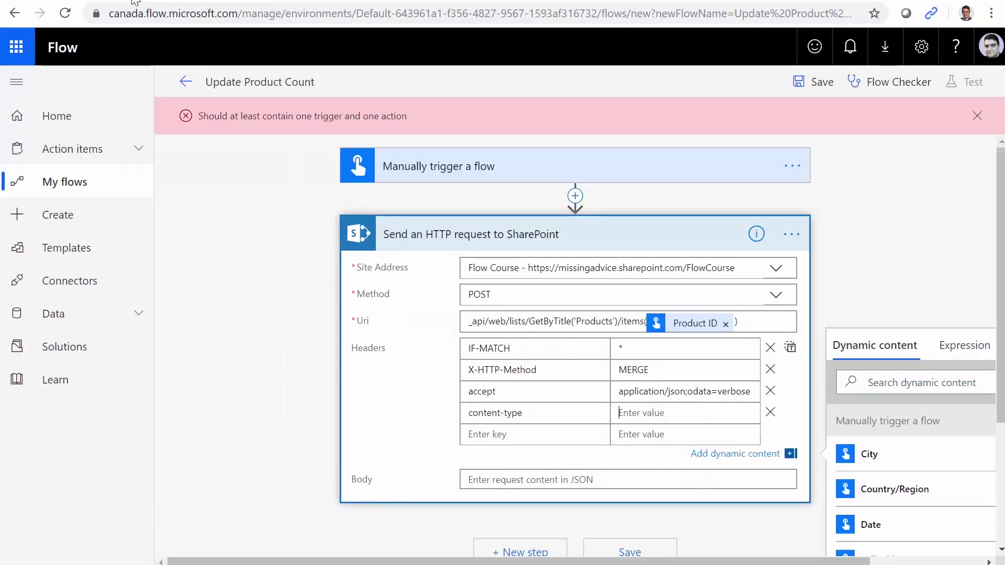
{"action": "key", "text": "alt+Tab"}
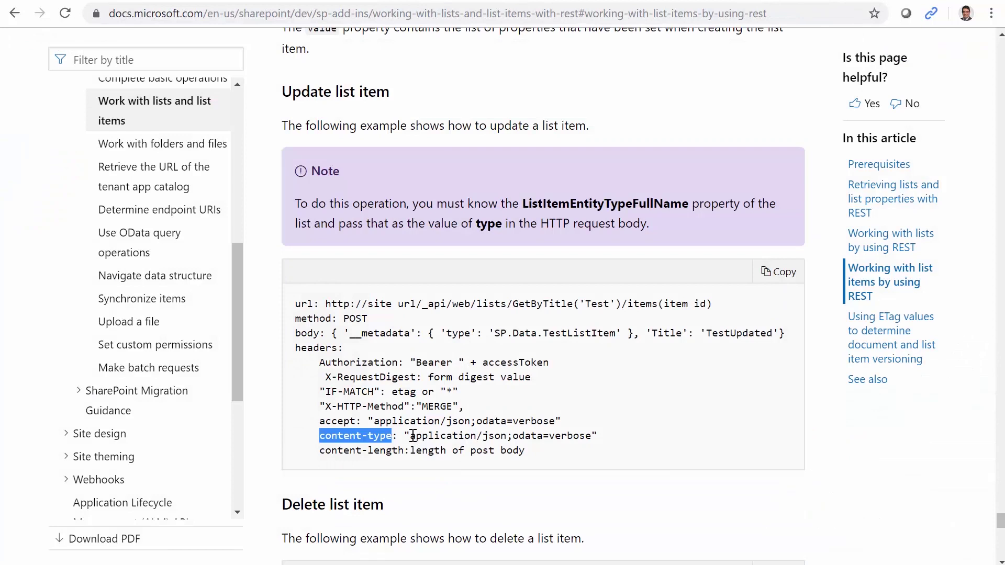
{"action": "left_click_drag", "start_coordinate": [411, 436], "coordinate": [596, 436]}
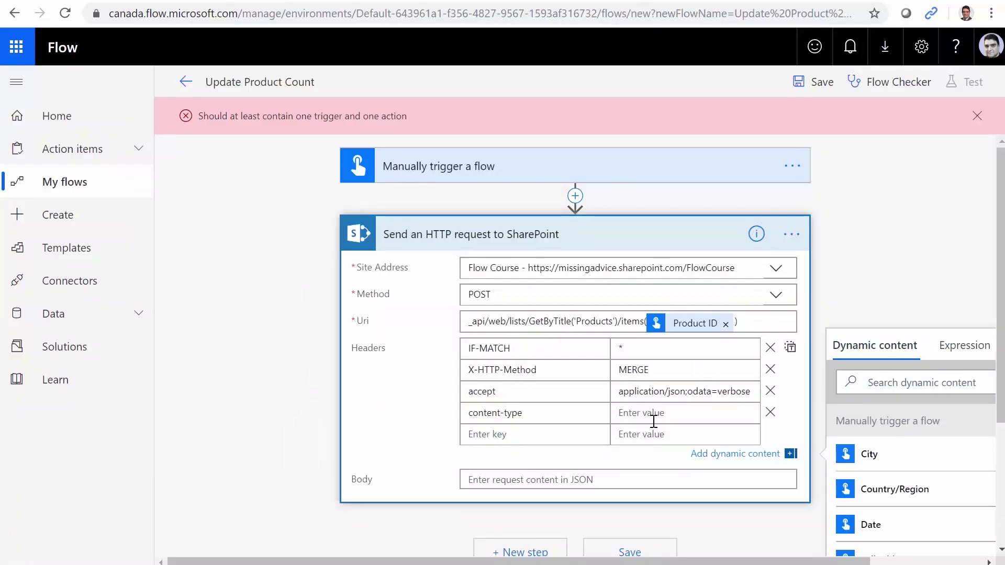
{"action": "left_click", "coordinate": [655, 419]}
{"action": "key", "text": "ctrl+v"}
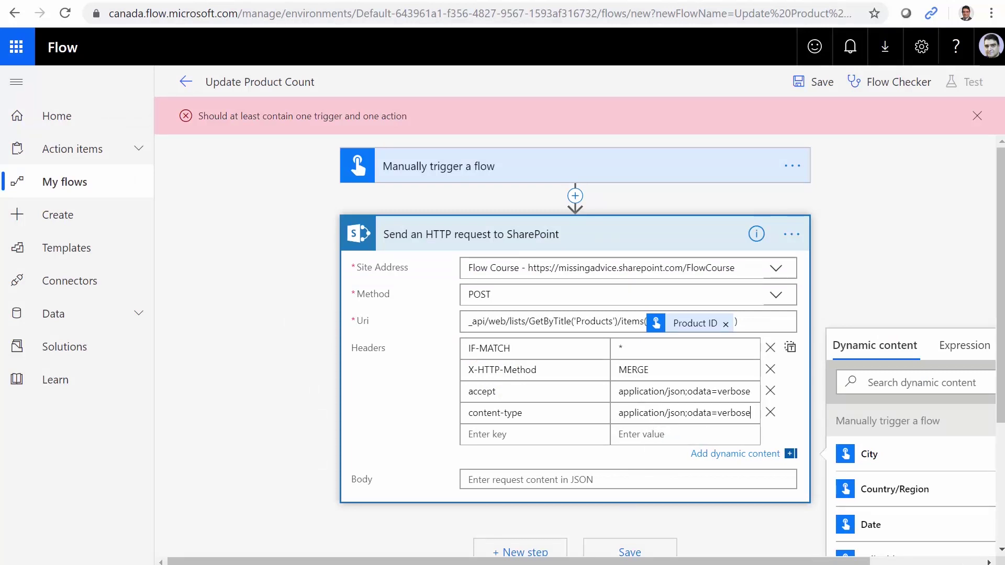
Paste the docs example update JSON into the request Body field
{"action": "left_click", "coordinate": [529, 484]}
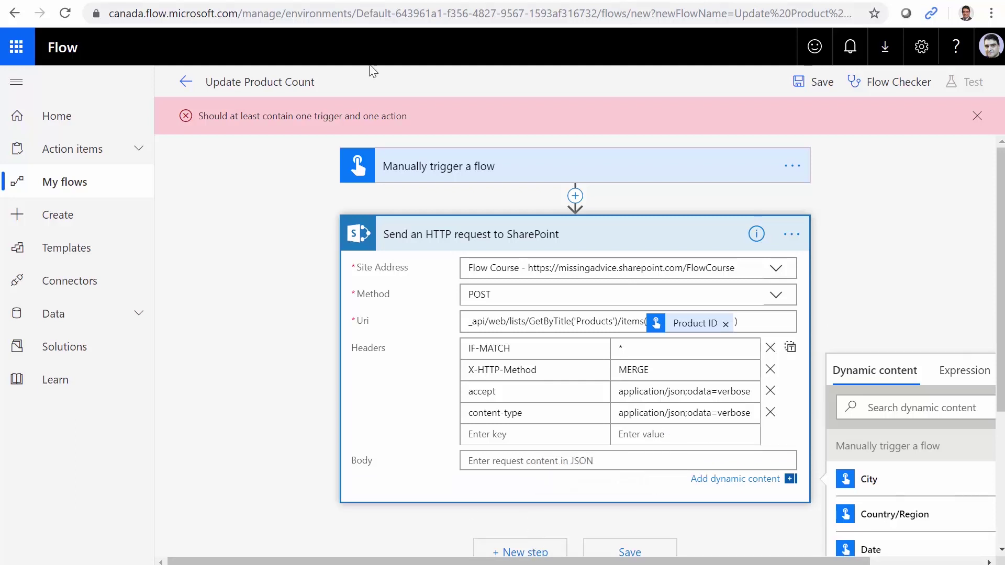
{"action": "left_click", "coordinate": [137, 1]}
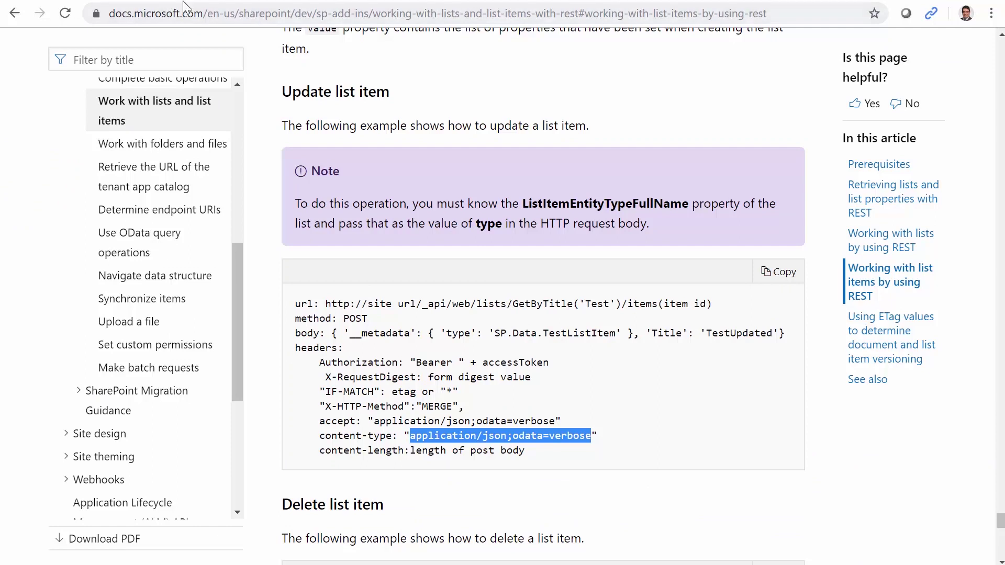
{"action": "left_click_drag", "start_coordinate": [333, 333], "coordinate": [789, 339]}
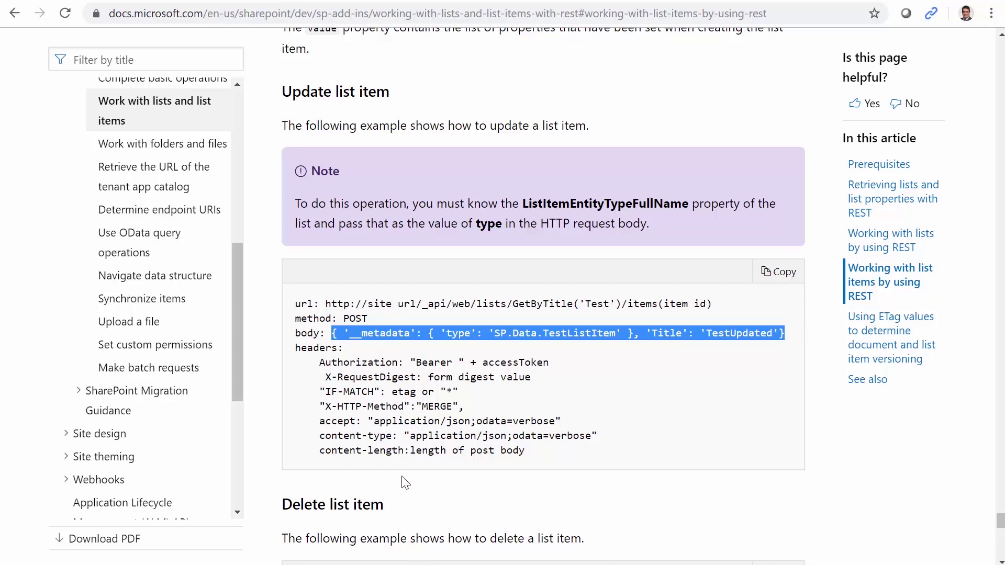
{"action": "key", "text": "alt+Tab"}
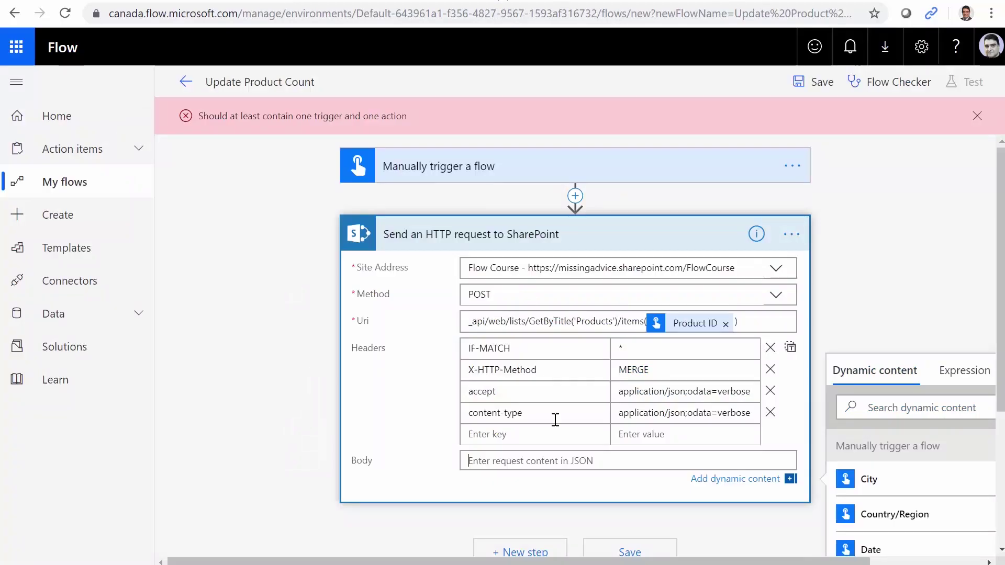
{"action": "left_click", "coordinate": [547, 465]}
{"action": "key", "text": "ctrl+v"}
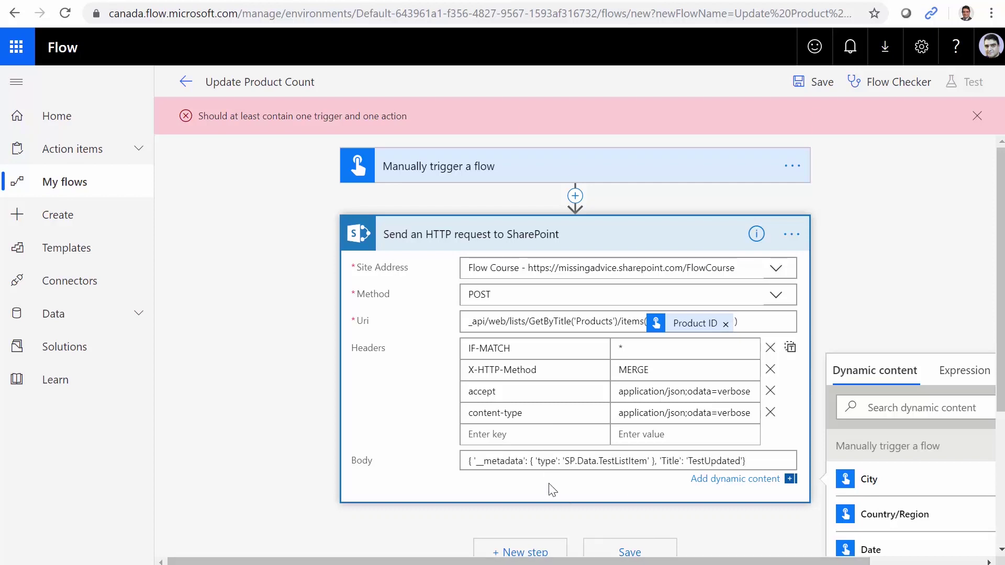
Rename the body's Title property to Count
{"action": "left_click", "coordinate": [667, 462]}
{"action": "left_click", "coordinate": [680, 462]}
{"action": "key", "text": "BackSpace"}
{"action": "key", "text": "BackSpace"}
{"action": "key", "text": "BackSpace"}
{"action": "key", "text": "BackSpace"}
{"action": "key", "text": "BackSpace"}
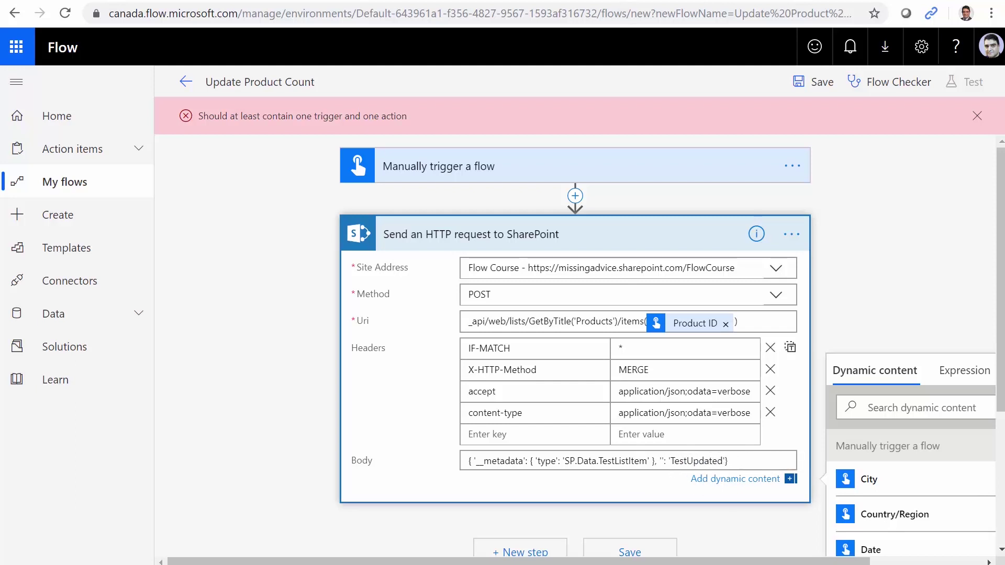
{"action": "type", "text": "Count"}
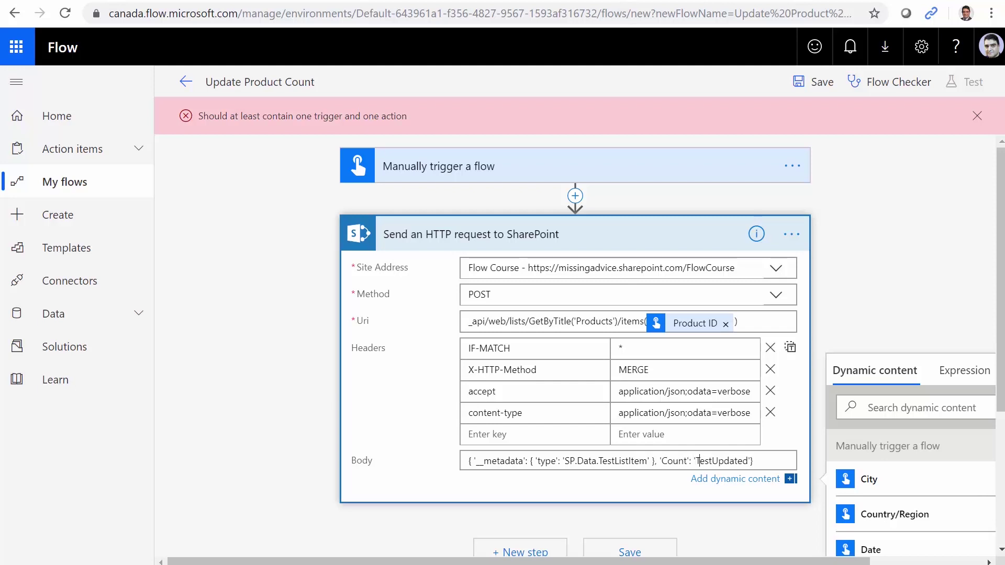
{"action": "left_click", "coordinate": [748, 461]}
Set the body's Count value to the Product Count dynamic content token
{"action": "left_click_drag", "start_coordinate": [519, 561], "coordinate": [599, 561]}
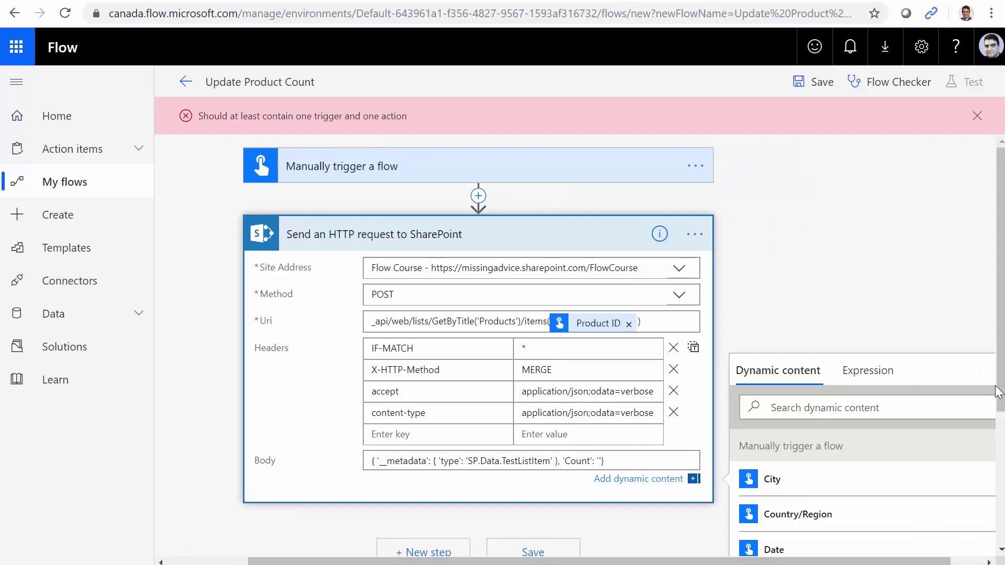
{"action": "left_click_drag", "start_coordinate": [1000, 427], "coordinate": [1000, 554]}
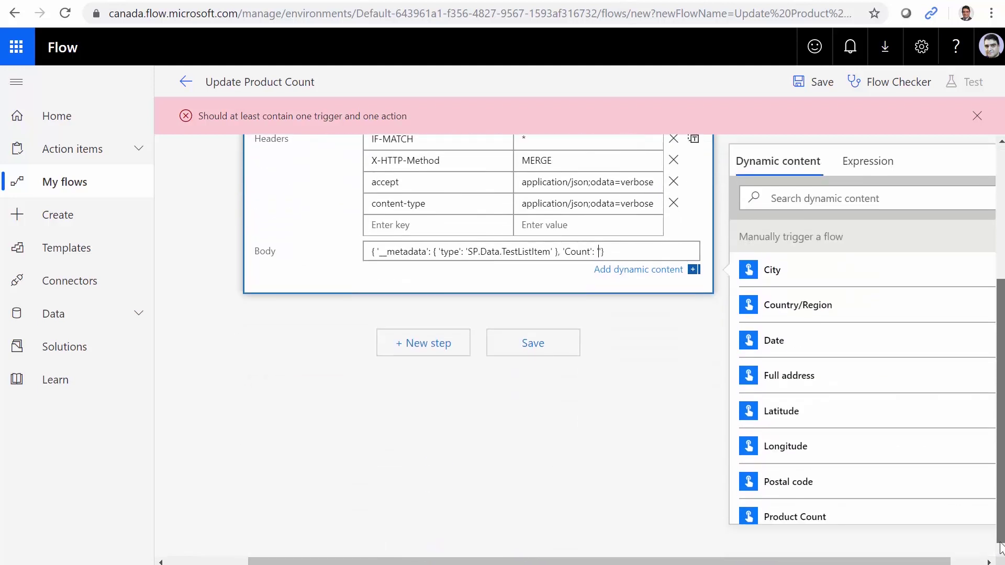
{"action": "left_click", "coordinate": [795, 517]}
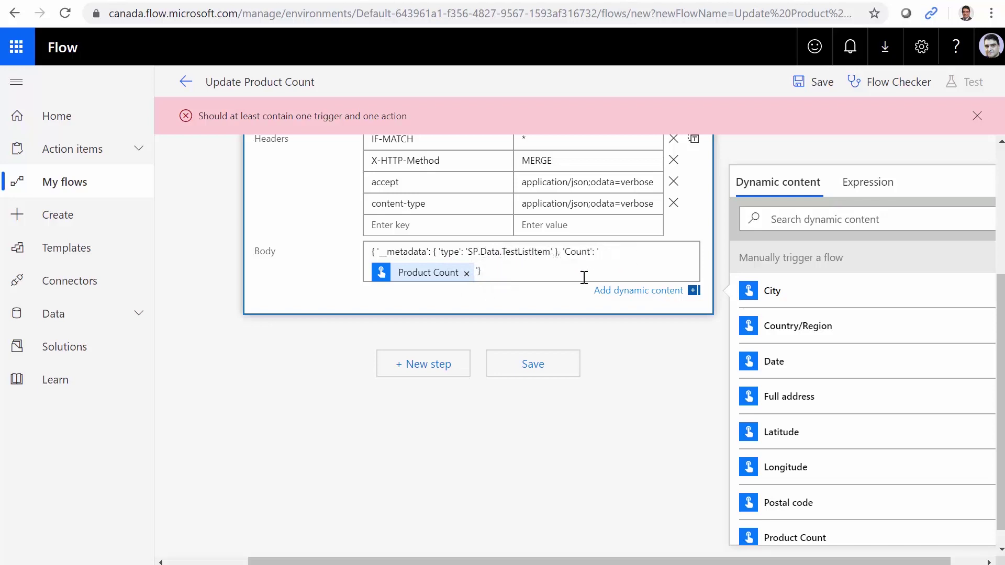
Change the item type from SP.Data.TestListItem toward SP.Data.ProductsListItem
{"action": "left_click", "coordinate": [518, 252]}
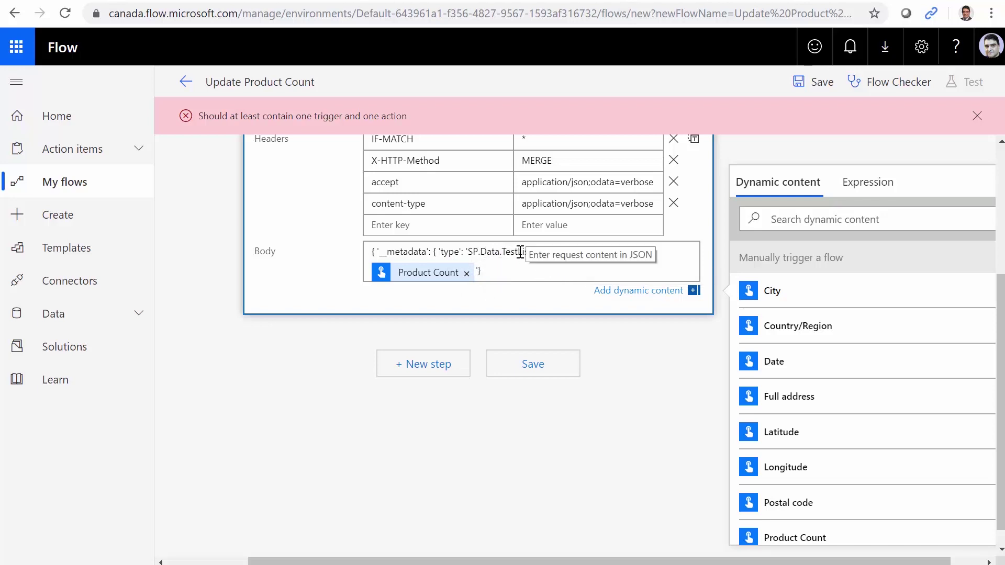
{"action": "key", "text": "BackSpace"}
{"action": "key", "text": "BackSpace"}
{"action": "key", "text": "BackSpace"}
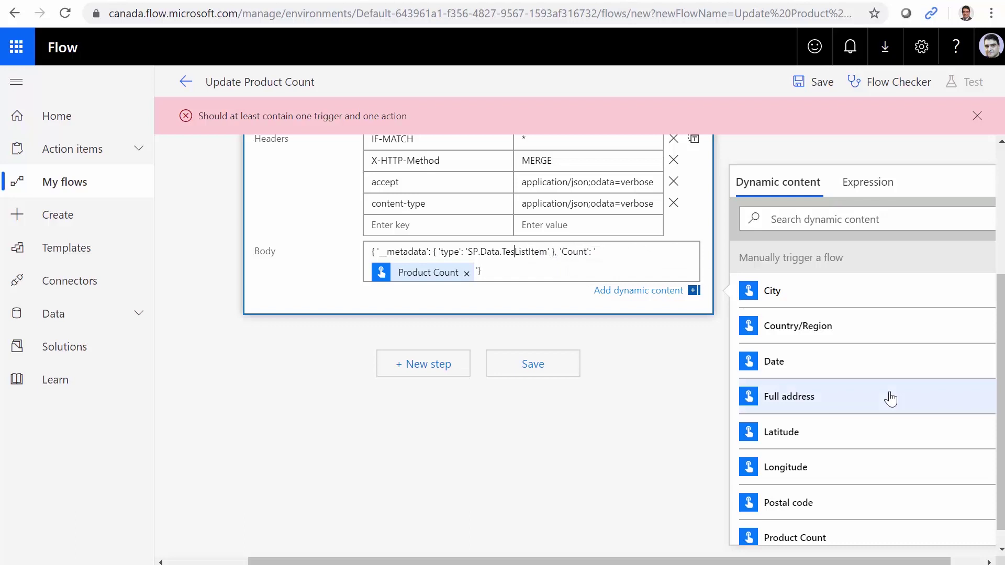
{"action": "key", "text": "BackSpace"}
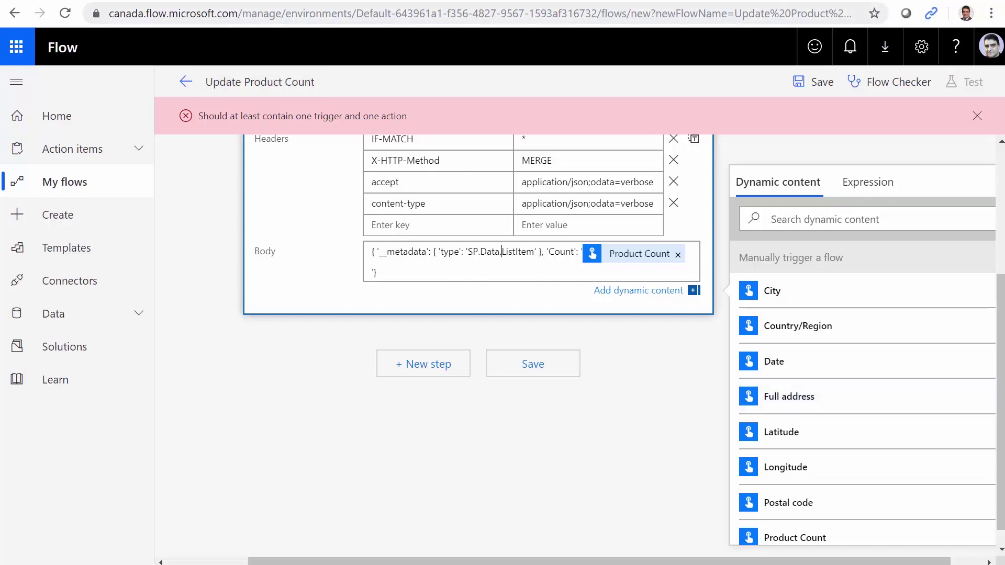
{"action": "key", "text": "ctrl+Tab"}
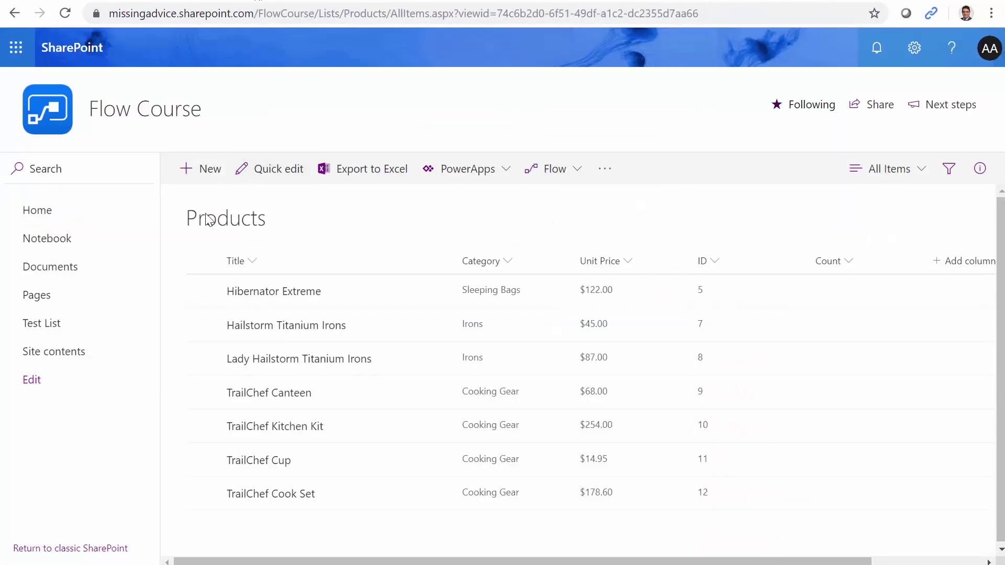
{"action": "key", "text": "ctrl+Tab"}
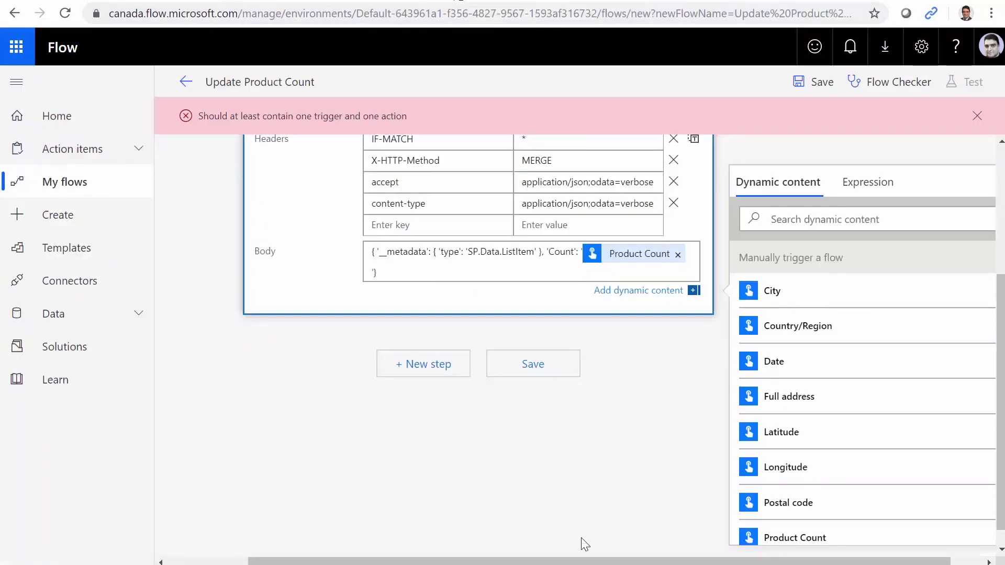
{"action": "left_click", "coordinate": [501, 252]}
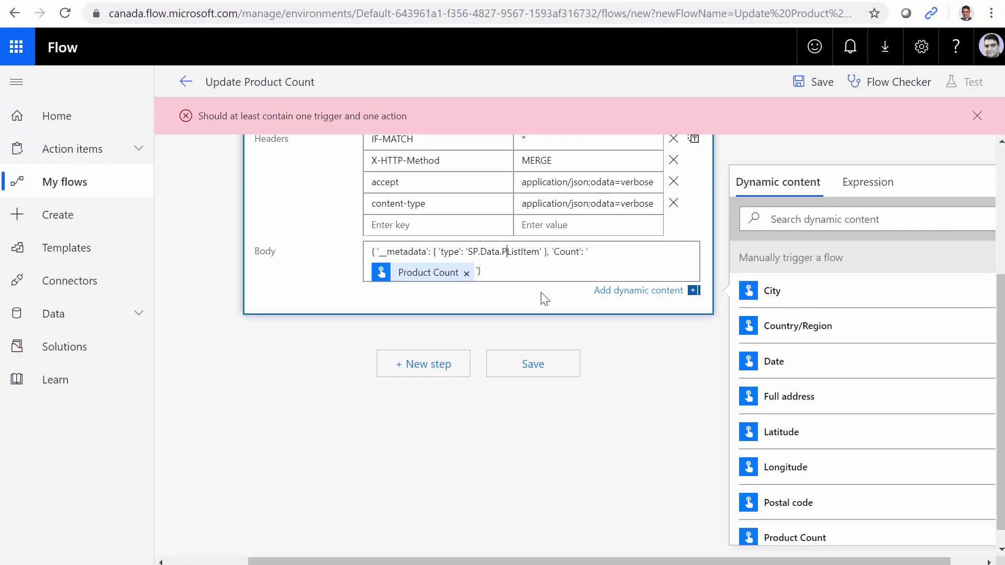
{"action": "type", "text": "Products"}
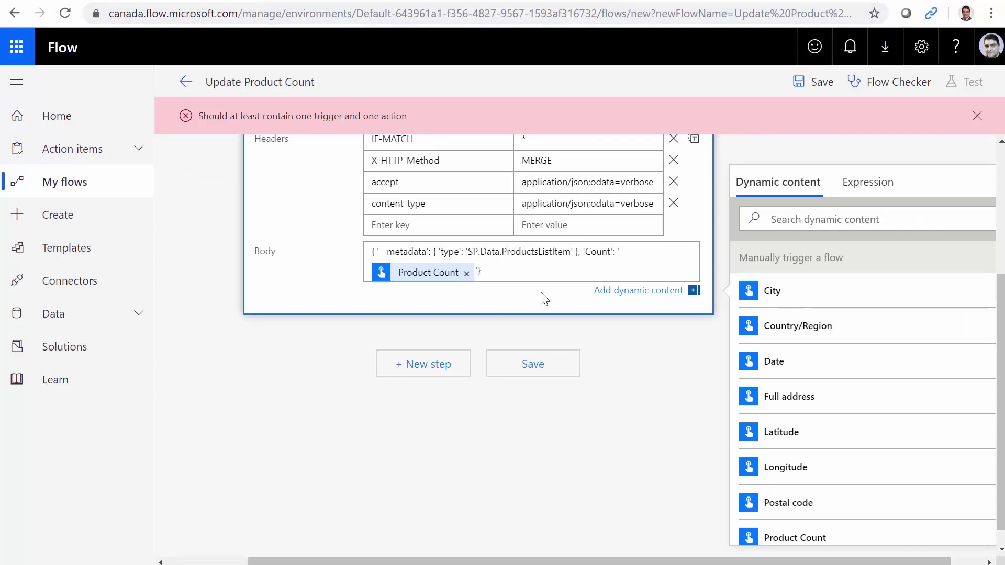
Confirm the body type reads SP.Data.ProductsListItem and save the Update Product Count flow
{"action": "left_click", "coordinate": [555, 372]}
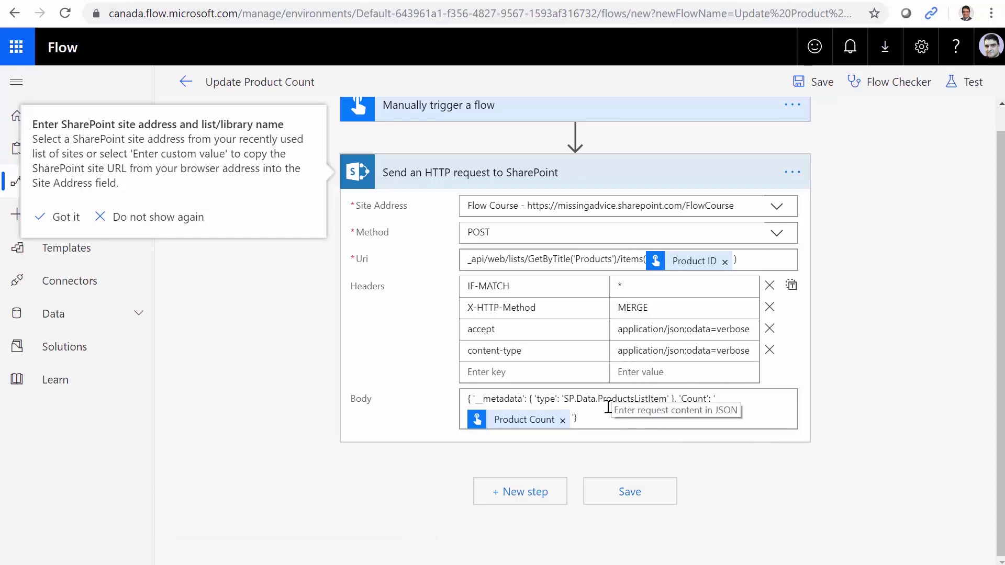
{"action": "left_click_drag", "start_coordinate": [598, 399], "coordinate": [635, 402]}
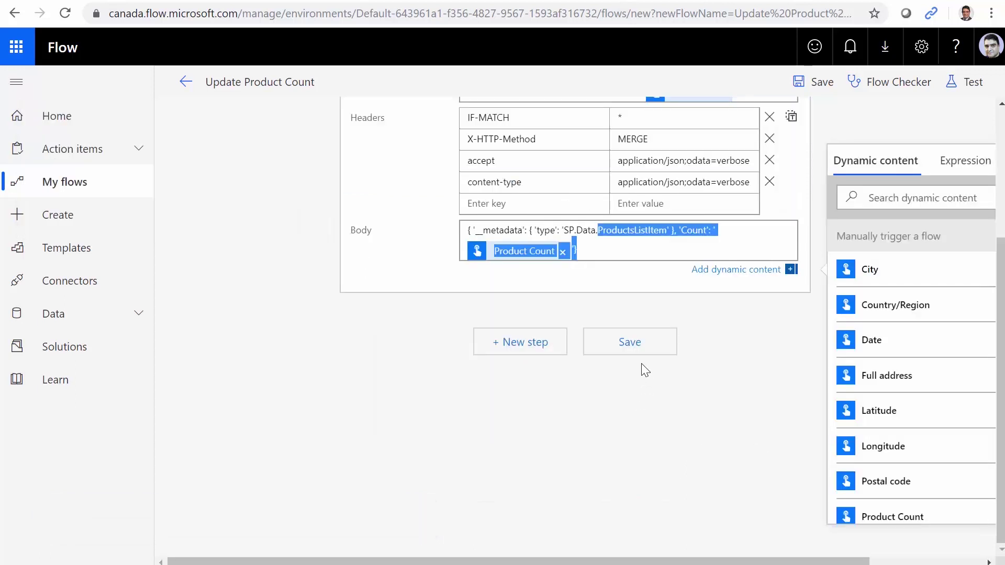
{"action": "left_click_drag", "start_coordinate": [598, 231], "coordinate": [635, 229]}
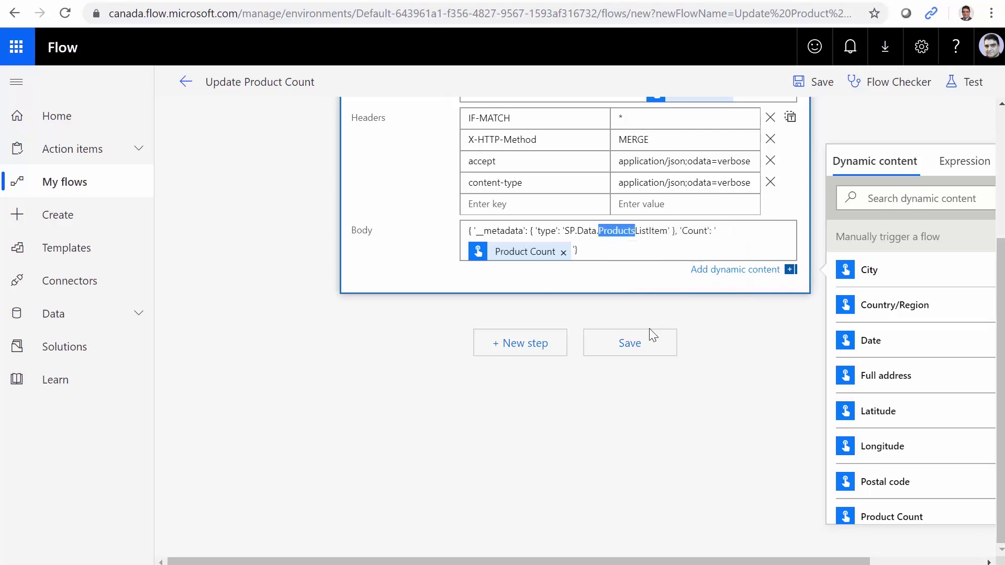
{"action": "left_click", "coordinate": [644, 347]}
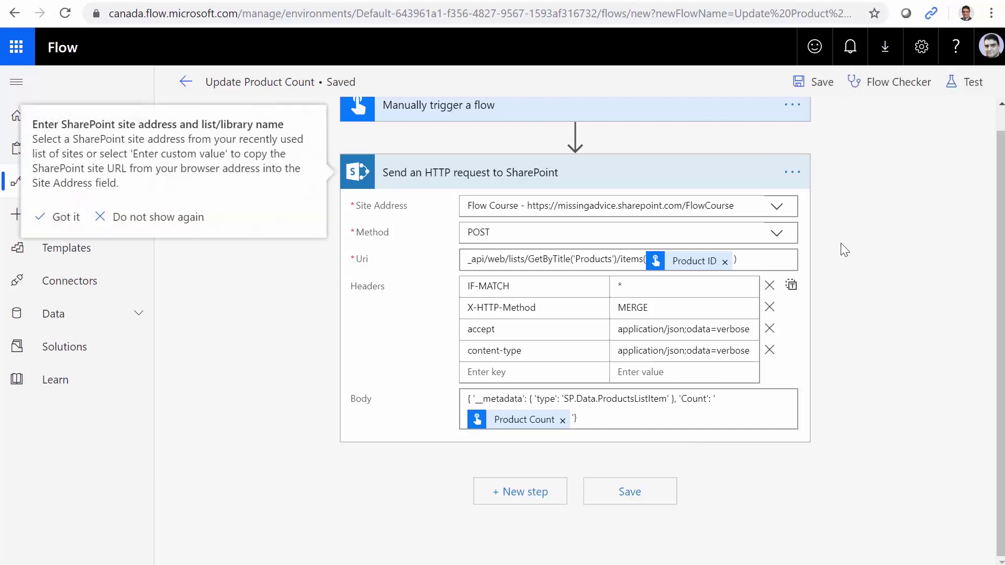
{"action": "left_click", "coordinate": [964, 83]}
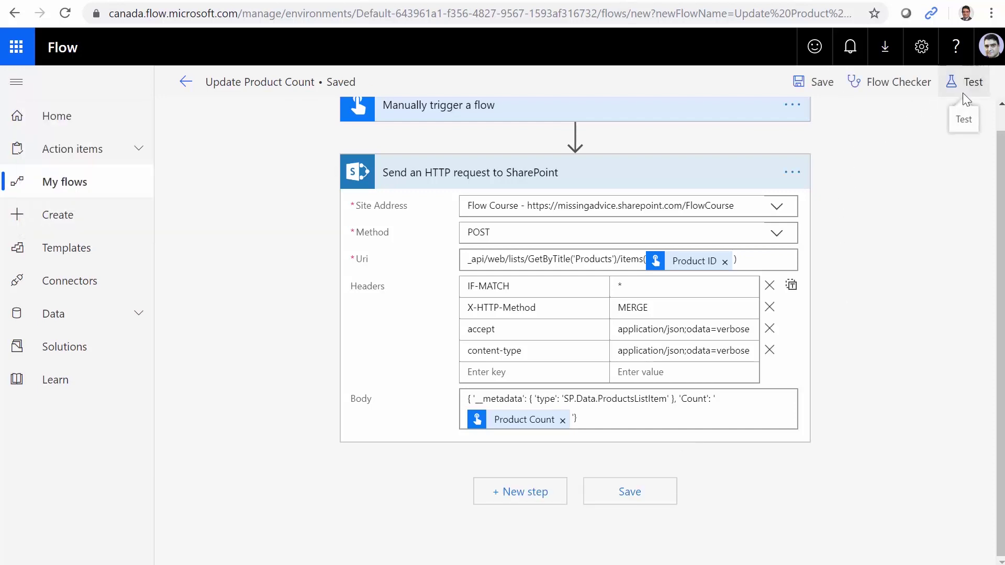
Start a manually triggered test run, saving the flow and passing the connection check
{"action": "left_click", "coordinate": [762, 120]}
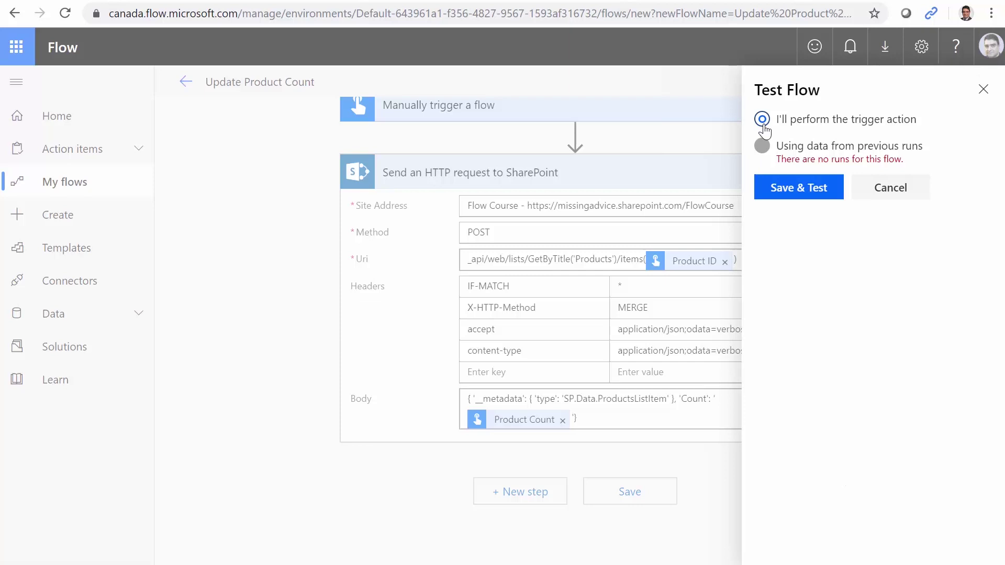
{"action": "left_click", "coordinate": [800, 189]}
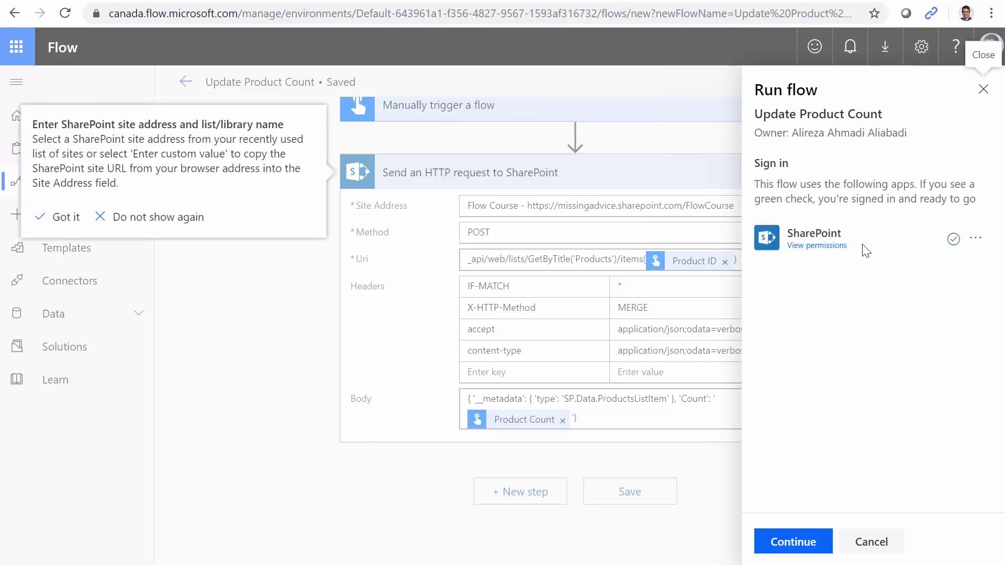
{"action": "left_click", "coordinate": [793, 541]}
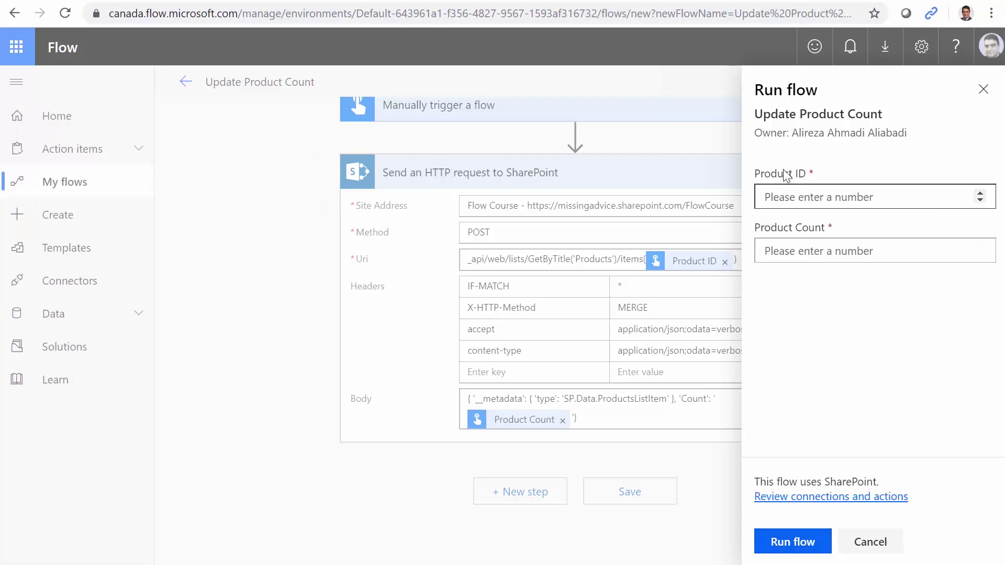
Run the flow with Product ID 5 and Product Count 100
{"action": "key", "text": "ctrl+Tab"}
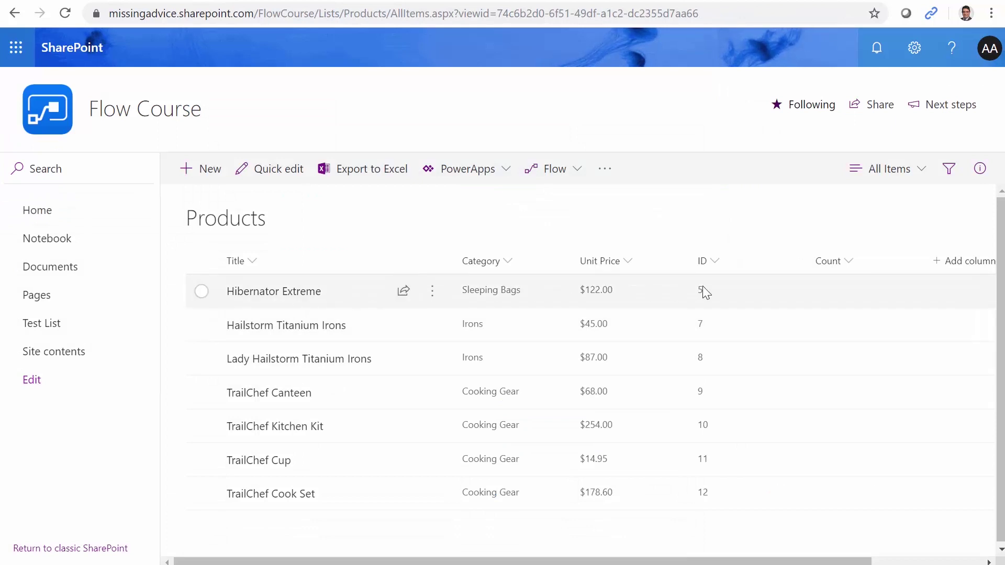
{"action": "key", "text": "ctrl+Tab"}
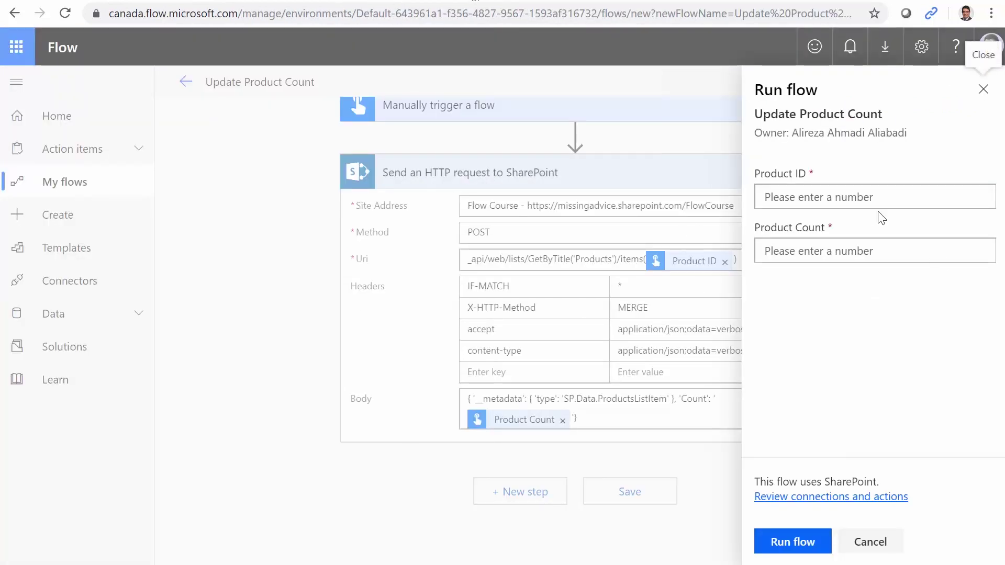
{"action": "type", "text": "5"}
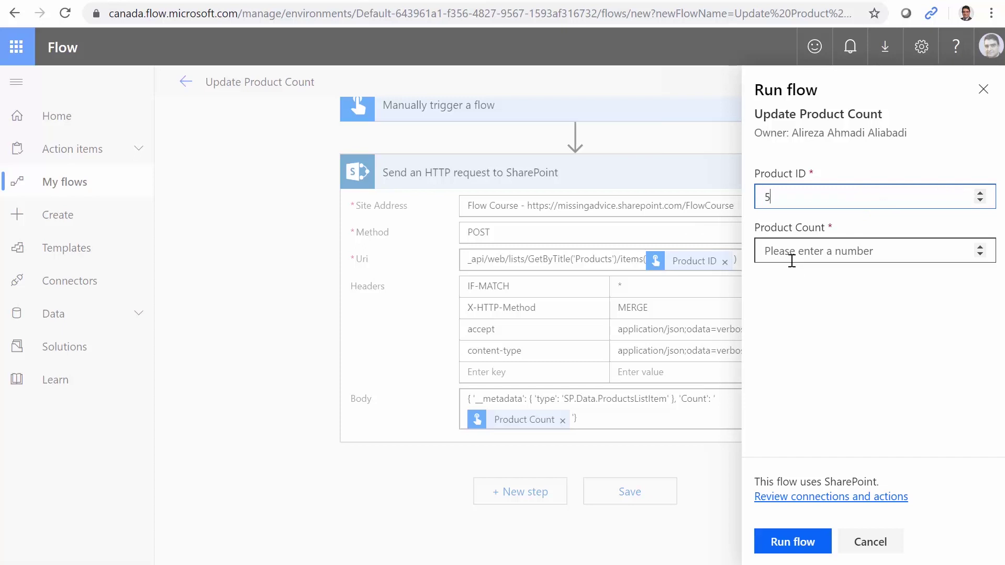
{"action": "left_click", "coordinate": [791, 253]}
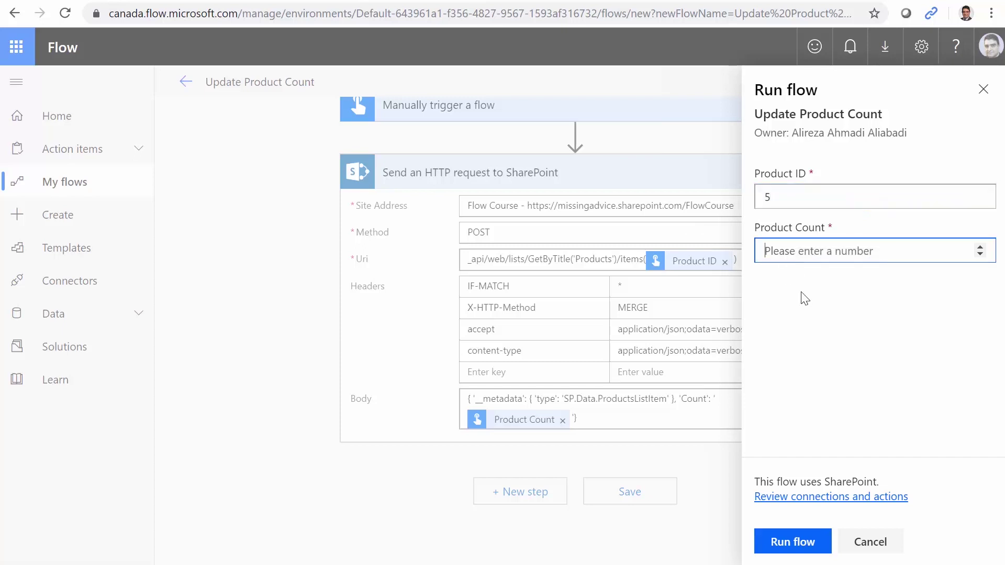
{"action": "type", "text": "100"}
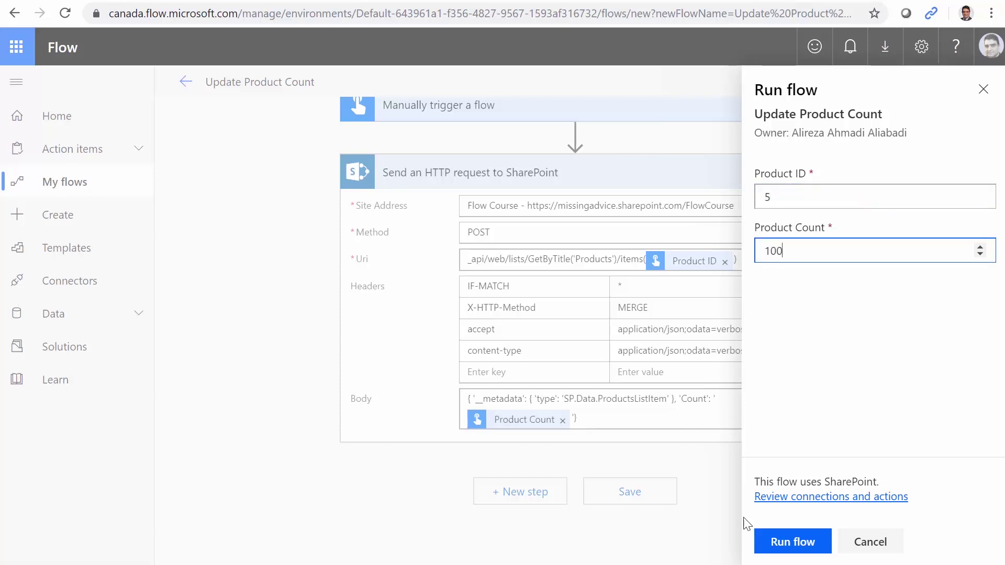
{"action": "left_click", "coordinate": [782, 542]}
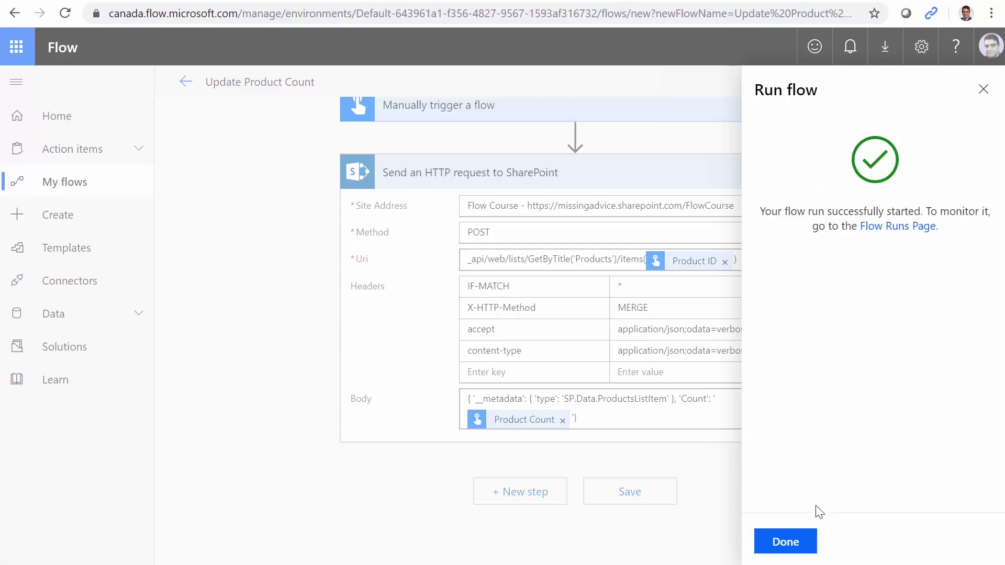
{"action": "left_click", "coordinate": [803, 553]}
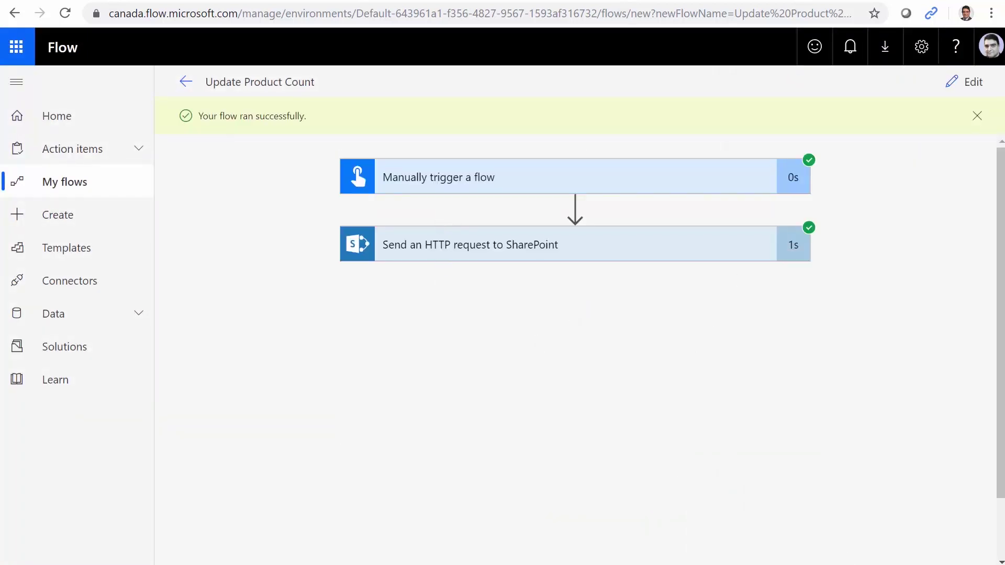
Reload the SharePoint Products list to confirm item 5's Count is 100, then return to the run
{"action": "key", "text": "ctrl+Tab"}
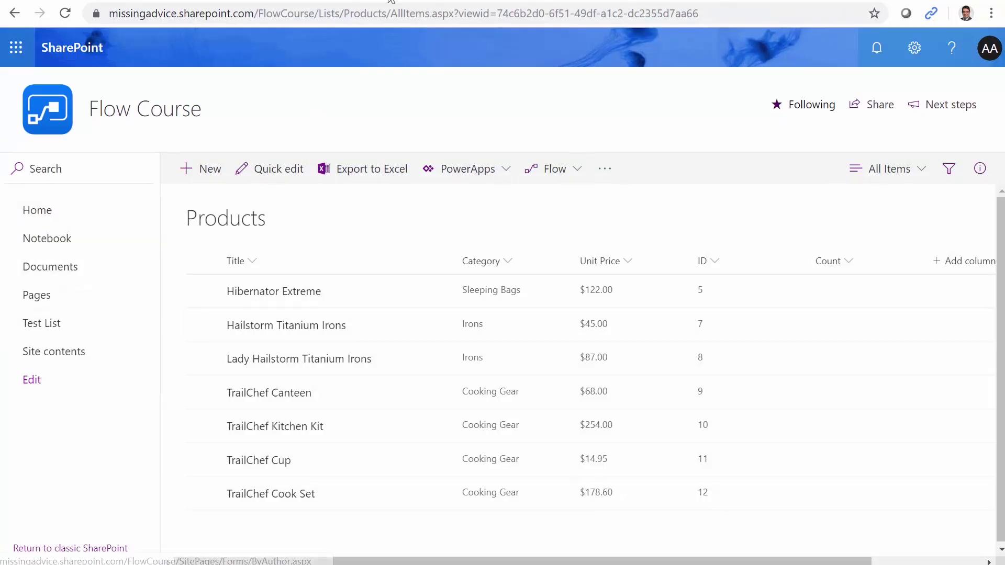
{"action": "left_click", "coordinate": [443, 13]}
{"action": "left_click", "coordinate": [443, 13]}
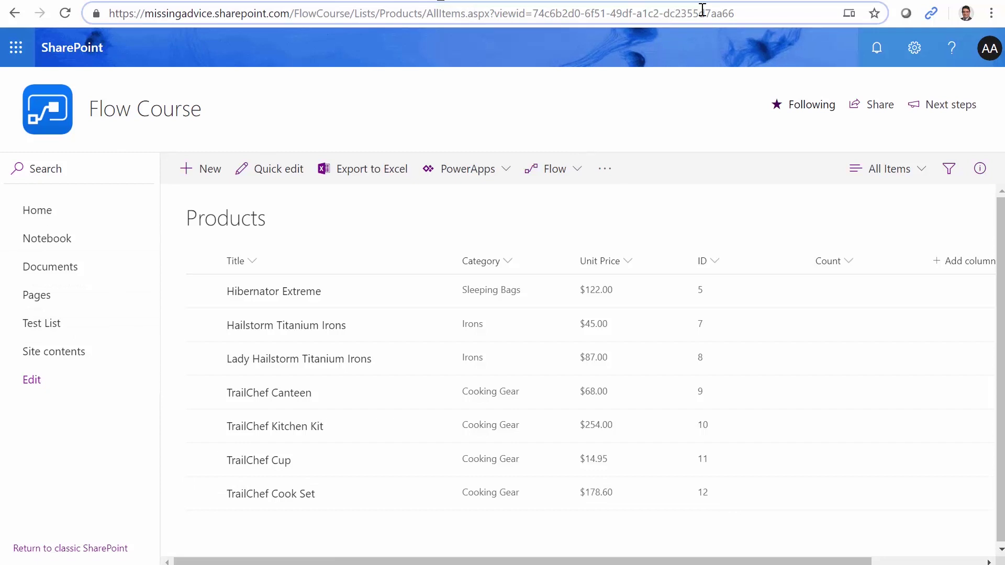
{"action": "key", "text": "Return"}
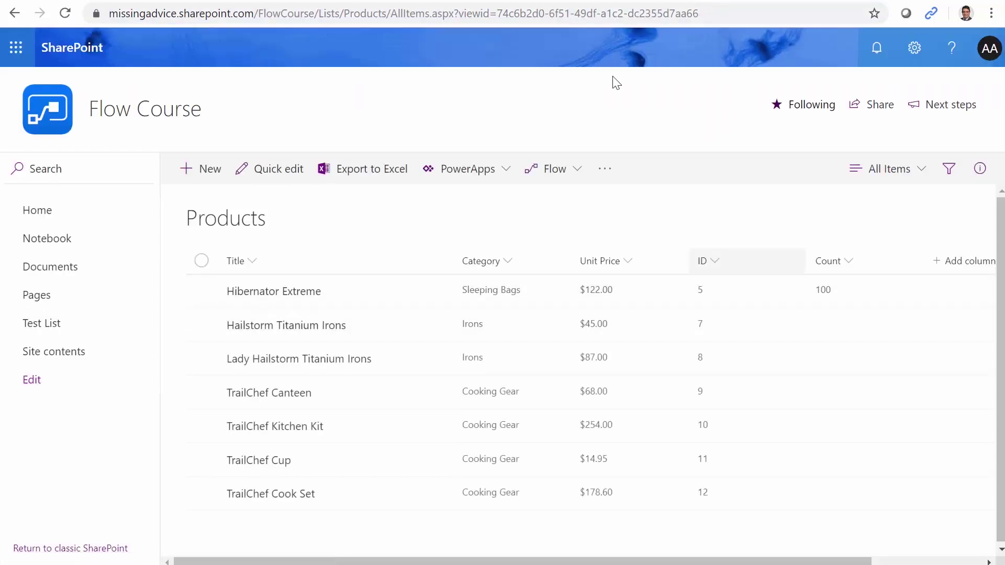
{"action": "left_click", "coordinate": [463, 1]}
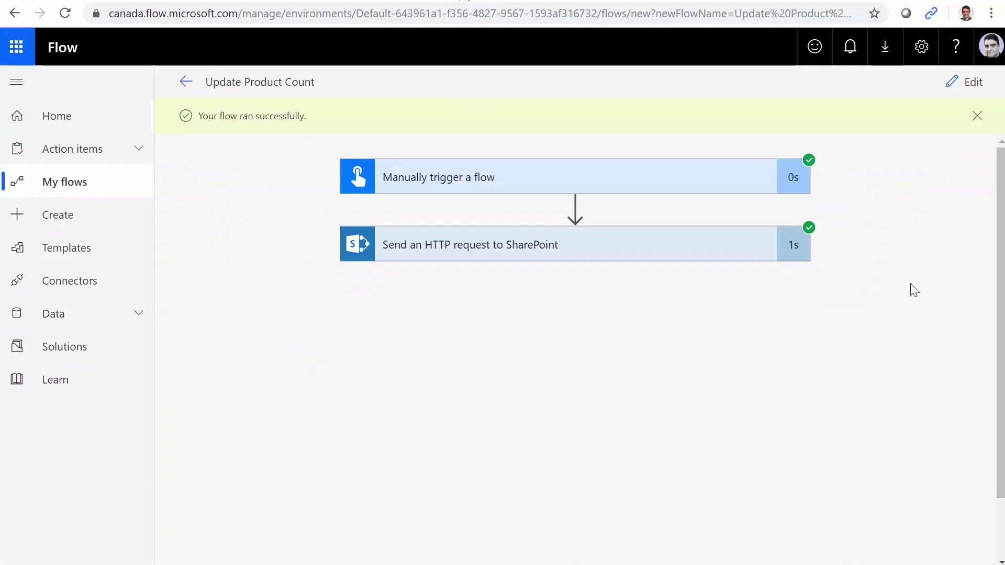
Start another manually triggered test run of the flow
{"action": "left_click", "coordinate": [967, 83]}
{"action": "left_click", "coordinate": [964, 87]}
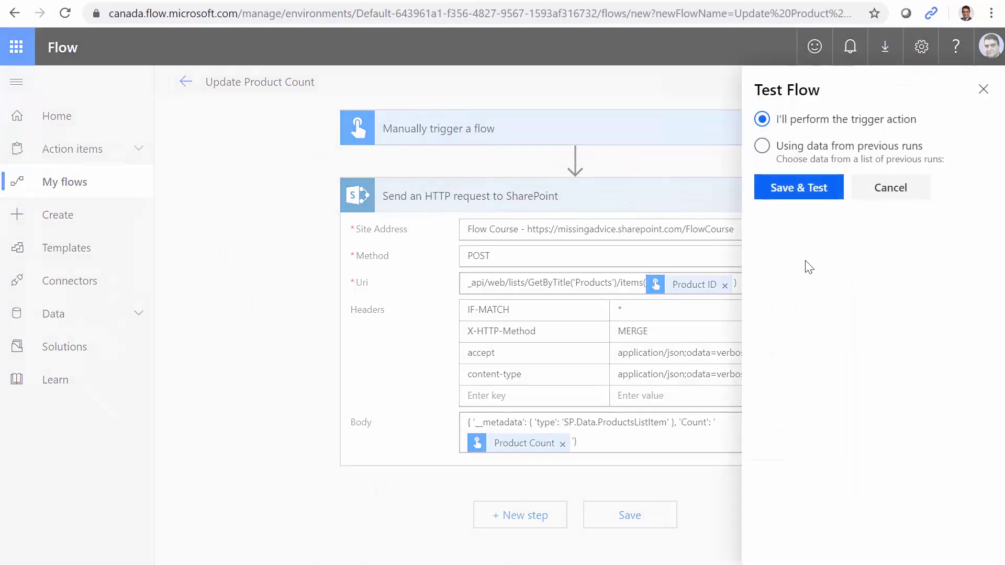
{"action": "left_click", "coordinate": [796, 182]}
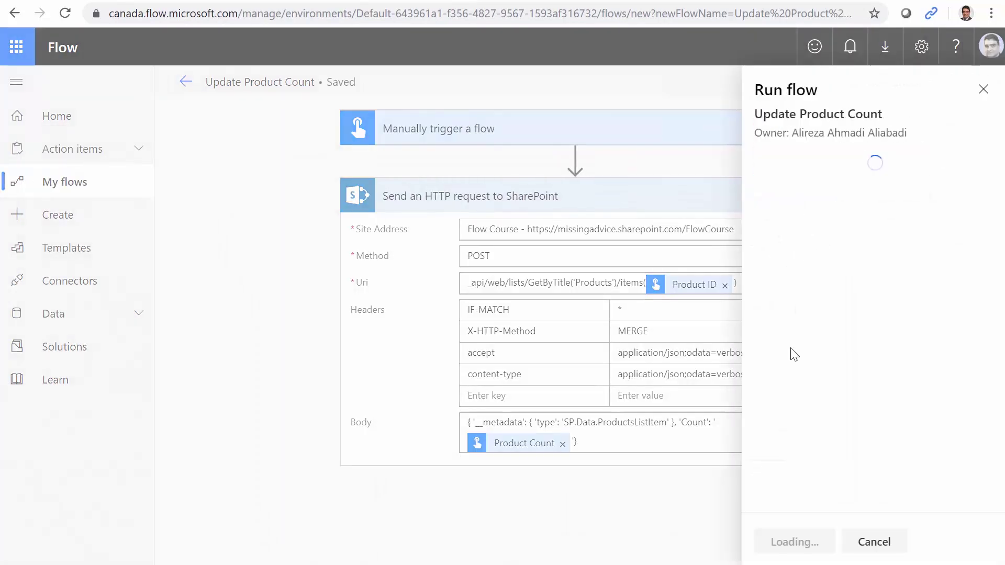
Run the flow with Product ID 8 and Product Count 140, then reload the SharePoint Products list
{"action": "left_click", "coordinate": [251, 1]}
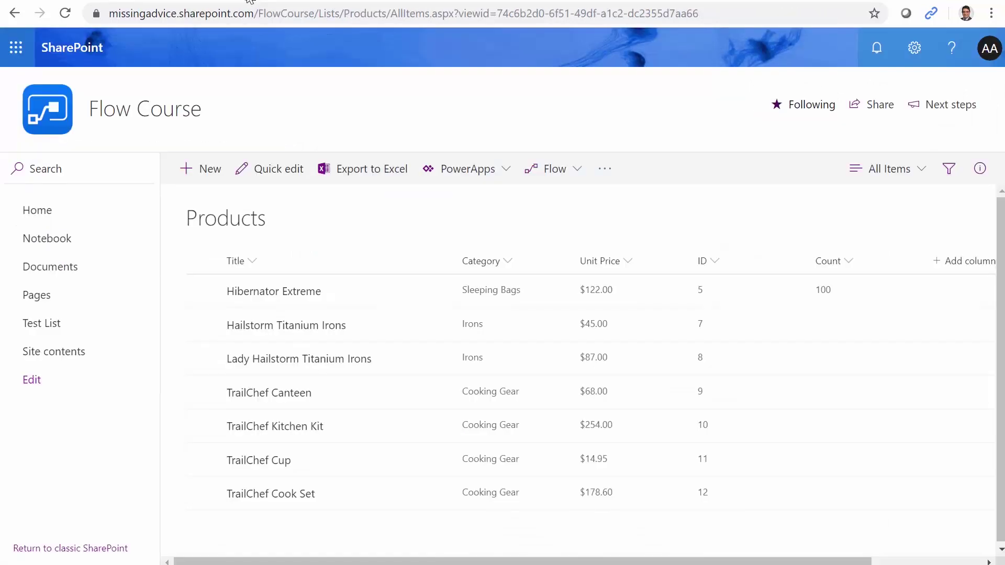
{"action": "left_click", "coordinate": [555, 1]}
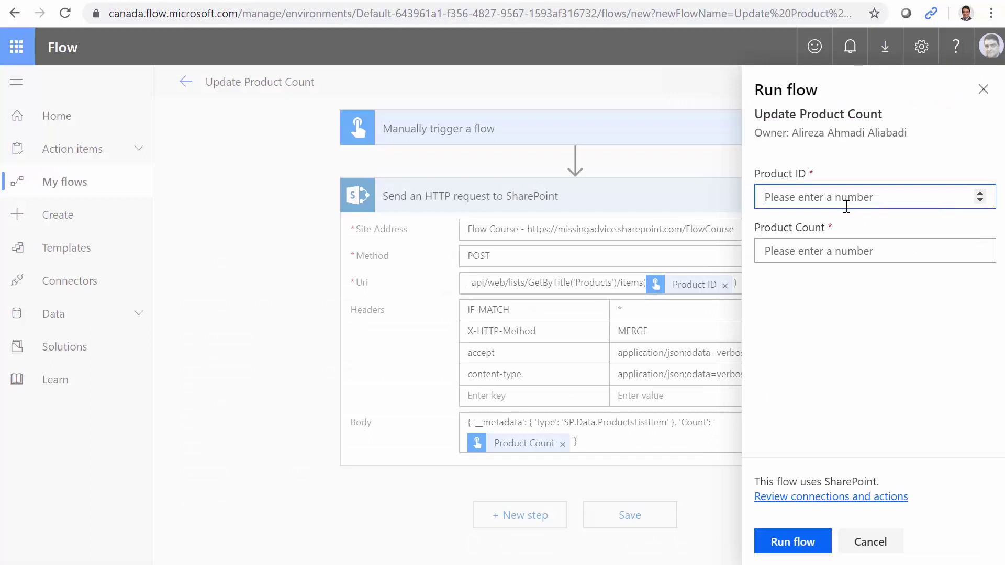
{"action": "type", "text": "8"}
{"action": "key", "text": "Tab"}
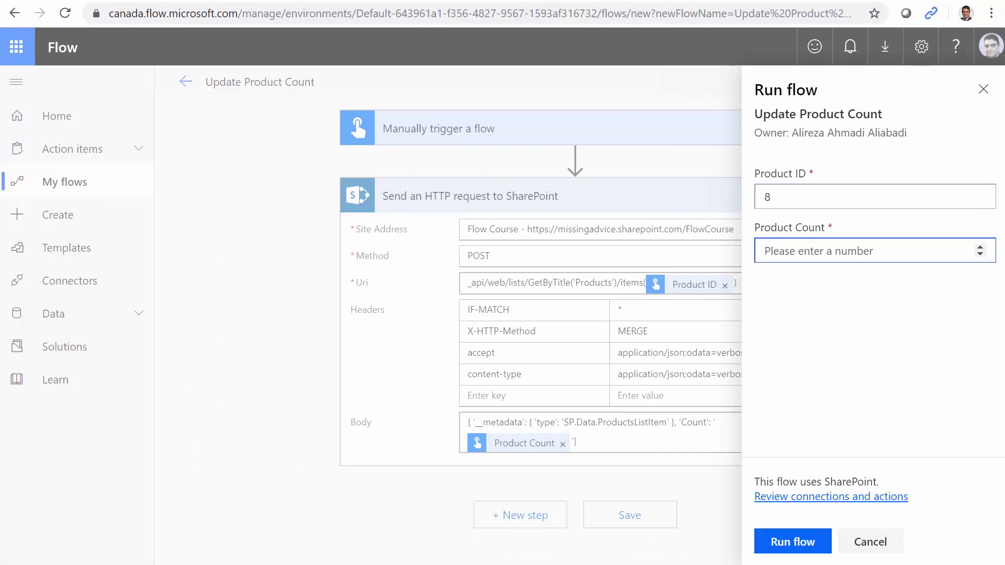
{"action": "type", "text": "140"}
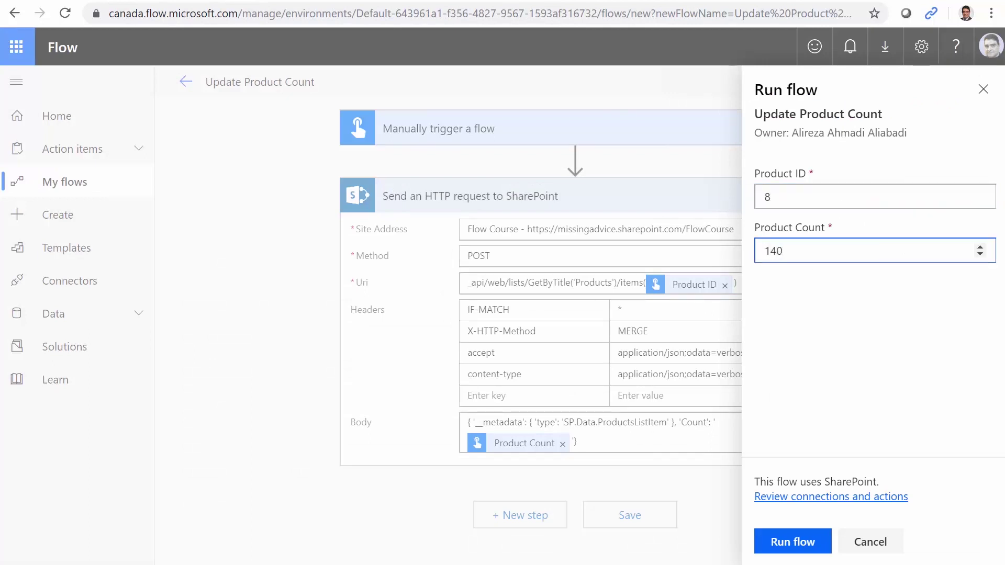
{"action": "left_click", "coordinate": [790, 544]}
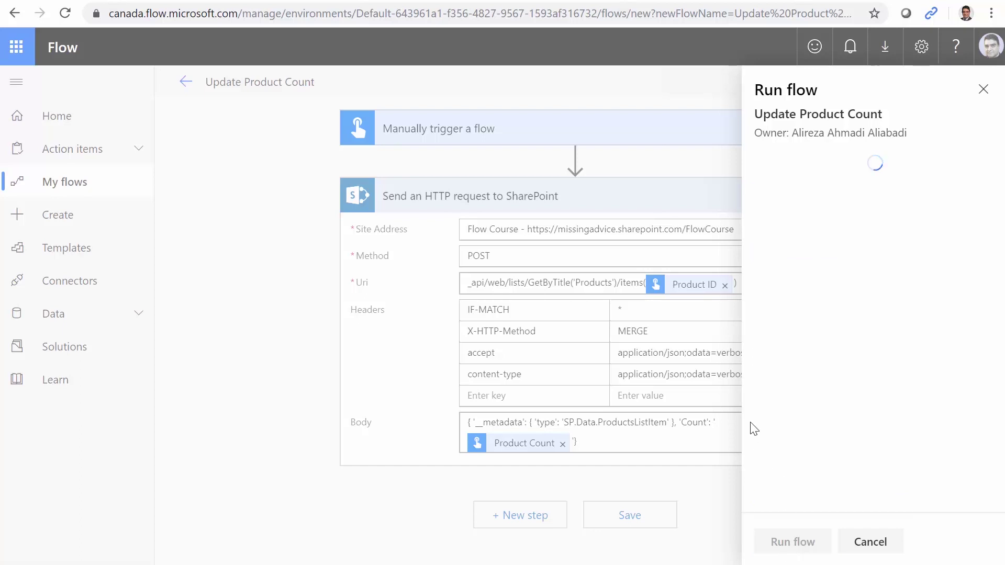
{"action": "left_click", "coordinate": [779, 541]}
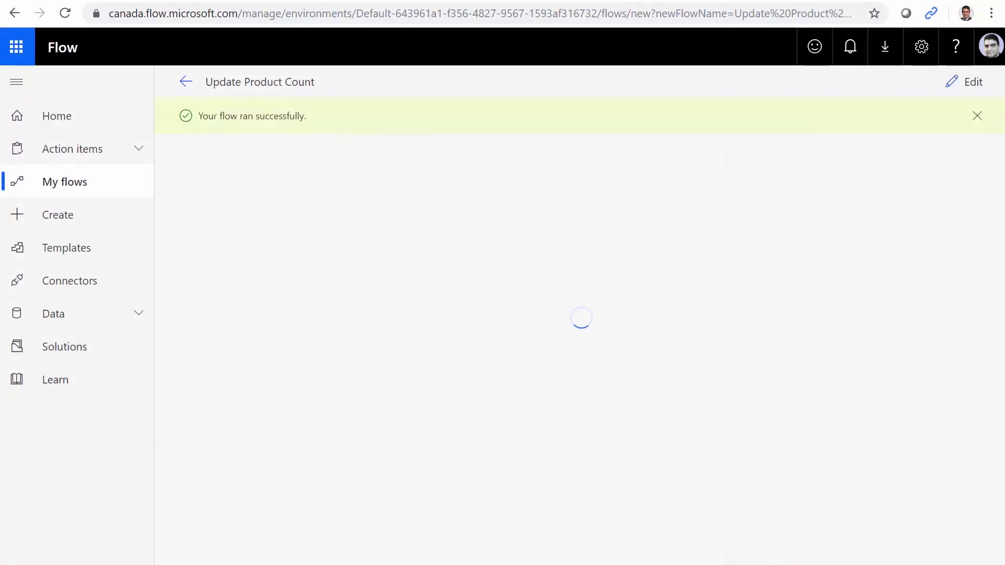
{"action": "key", "text": "ctrl+Tab"}
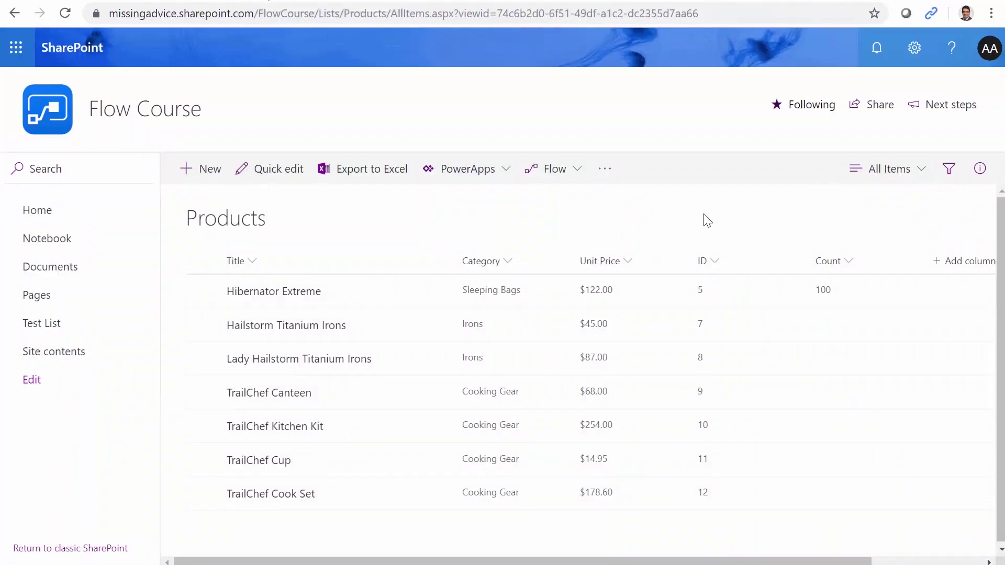
{"action": "left_click", "coordinate": [65, 13]}
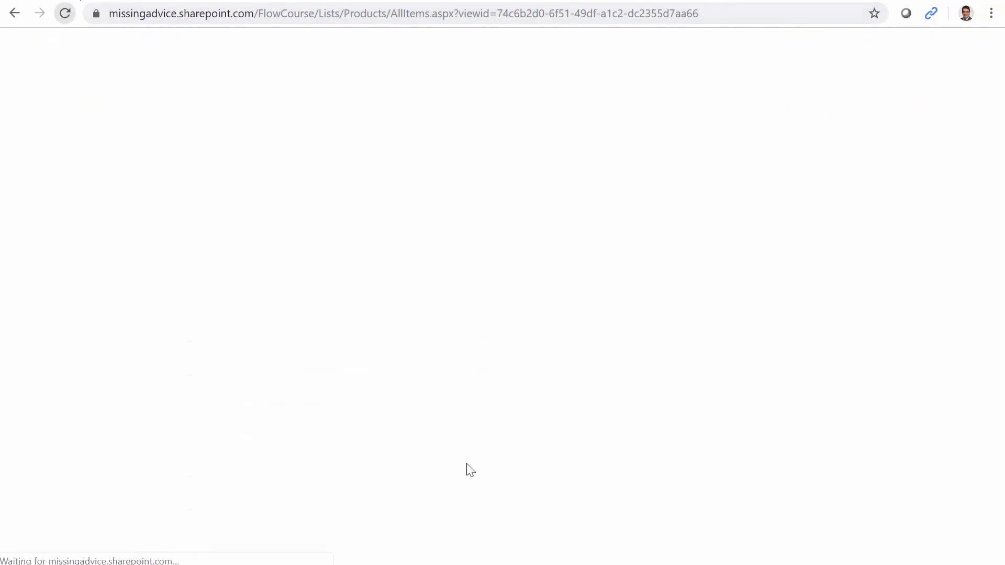